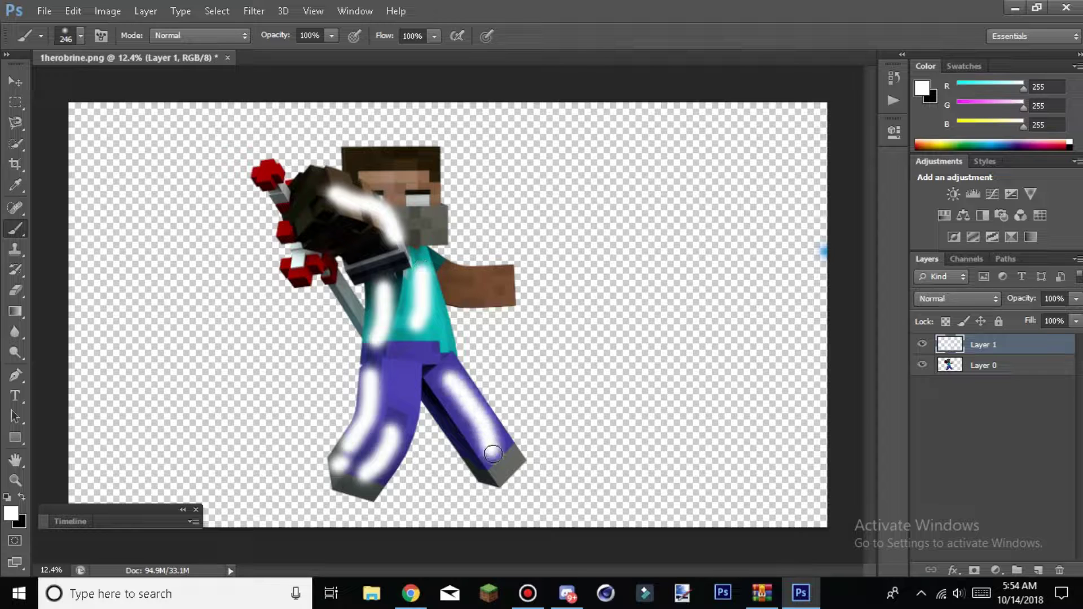
# Brush soft white highlights onto the character's legs, bare arm, raised arm and hand, hair and grey chin on Layer 1
pyautogui.moveTo(403, 364); pyautogui.dragTo(390, 437)
pyautogui.moveTo(426, 397); pyautogui.dragTo(468, 462)
pyautogui.moveTo(446, 271)
pyautogui.mouseDown()
pyautogui.moveTo(477, 292)
pyautogui.moveTo(507, 286)
pyautogui.mouseUp()
pyautogui.moveTo(322, 226); pyautogui.dragTo(389, 282)
pyautogui.moveTo(304, 181); pyautogui.dragTo(324, 220)
pyautogui.moveTo(347, 156); pyautogui.dragTo(437, 158)
pyautogui.moveTo(403, 225); pyautogui.dragTo(443, 231)
# Set Layer 1's blend mode to Soft Light and its opacity to 45%
pyautogui.click(957, 299)
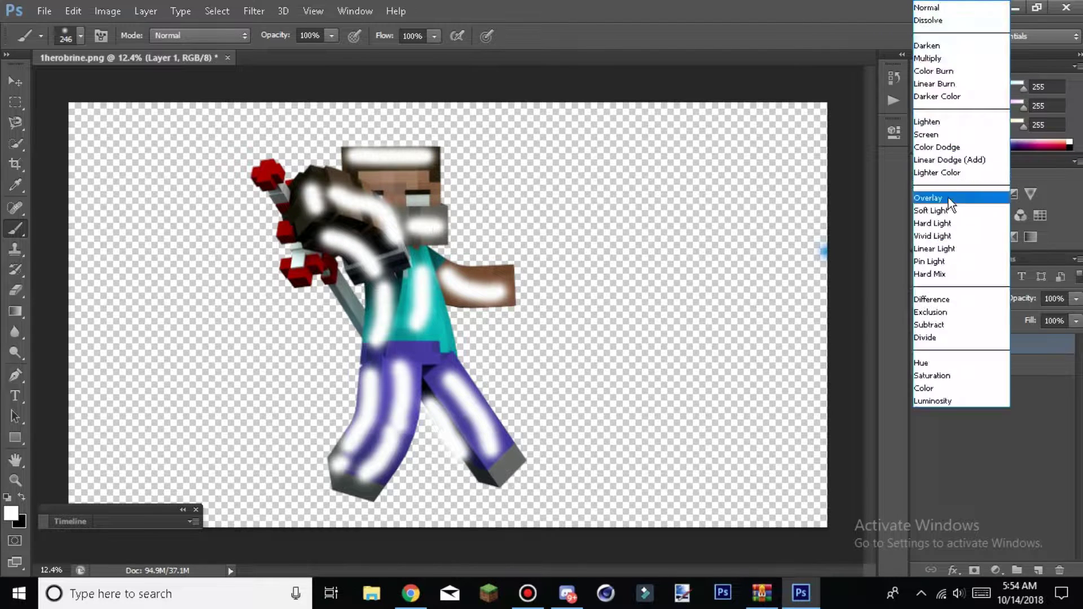
pyautogui.click(948, 213)
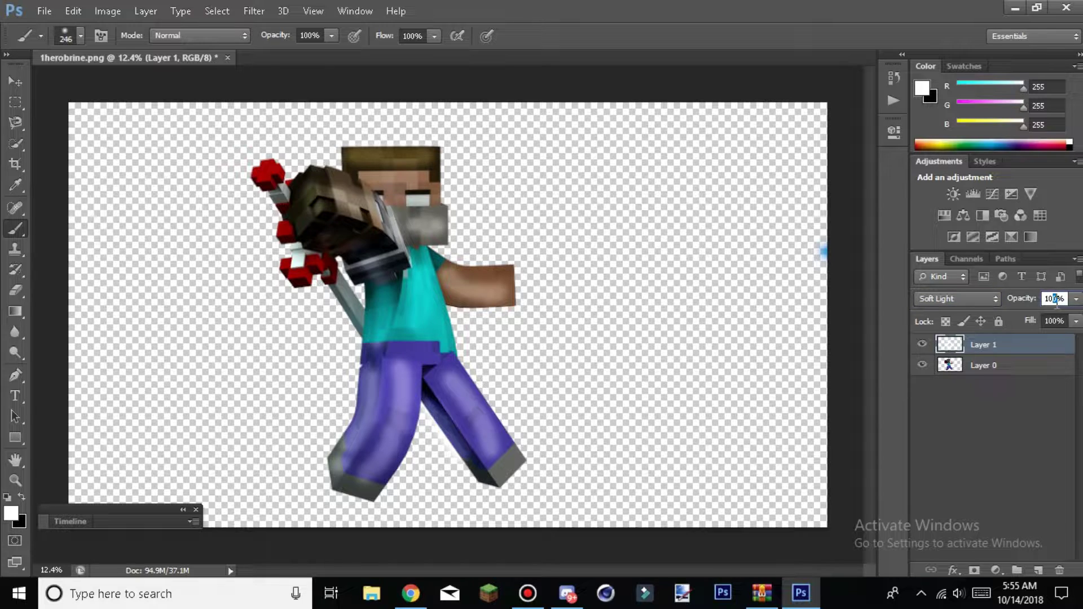
pyautogui.press('BackSpace')
pyautogui.press('BackSpace')
pyautogui.press('BackSpace')
pyautogui.write('45')
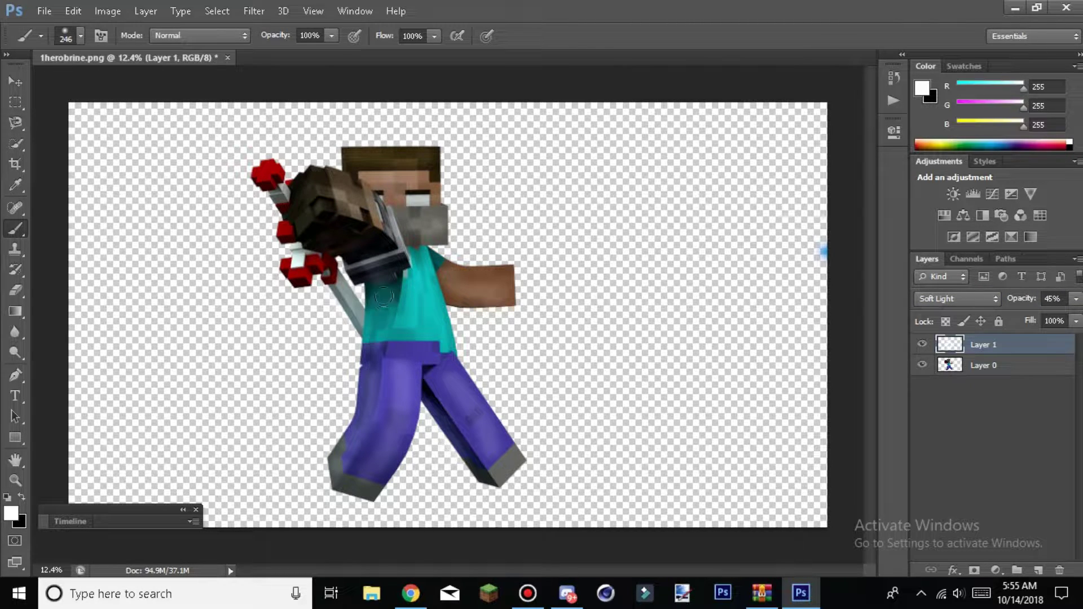
# Add a new empty layer above Layer 1 and duplicate Layer 0
pyautogui.click(1040, 573)
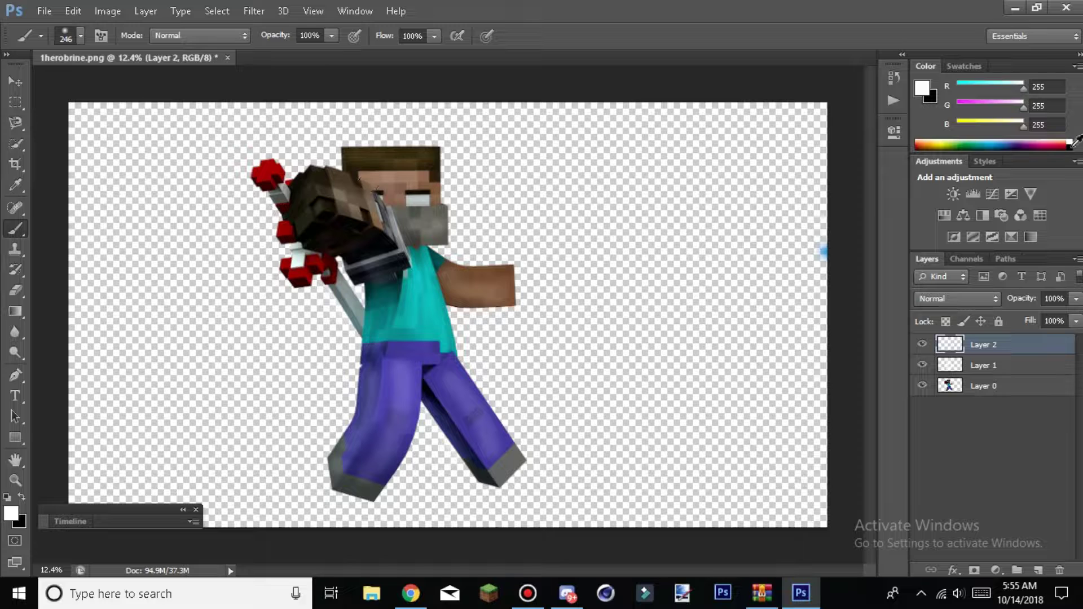
pyautogui.click(999, 389)
pyautogui.rightClick(984, 386)
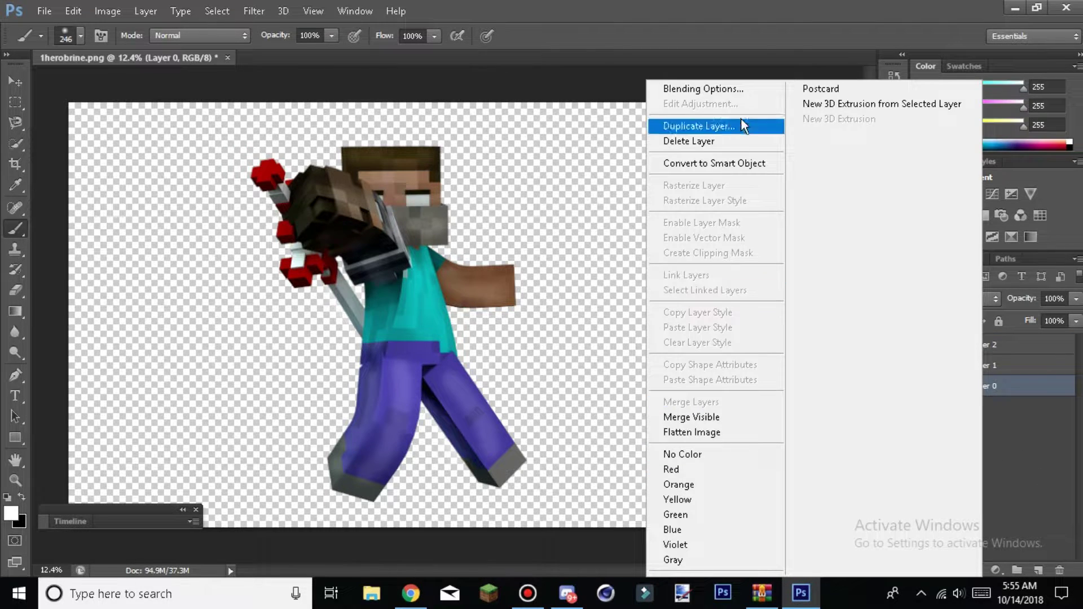
pyautogui.click(698, 126)
pyautogui.click(686, 177)
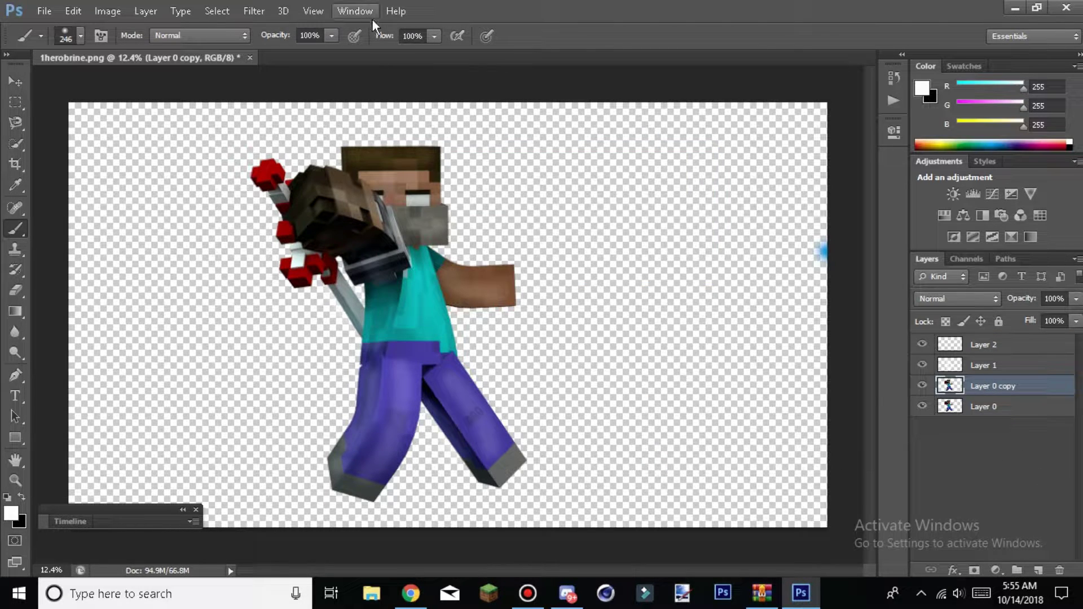
pyautogui.click(253, 11)
pyautogui.click(304, 75)
pyautogui.scroll(-5, 625, 331)
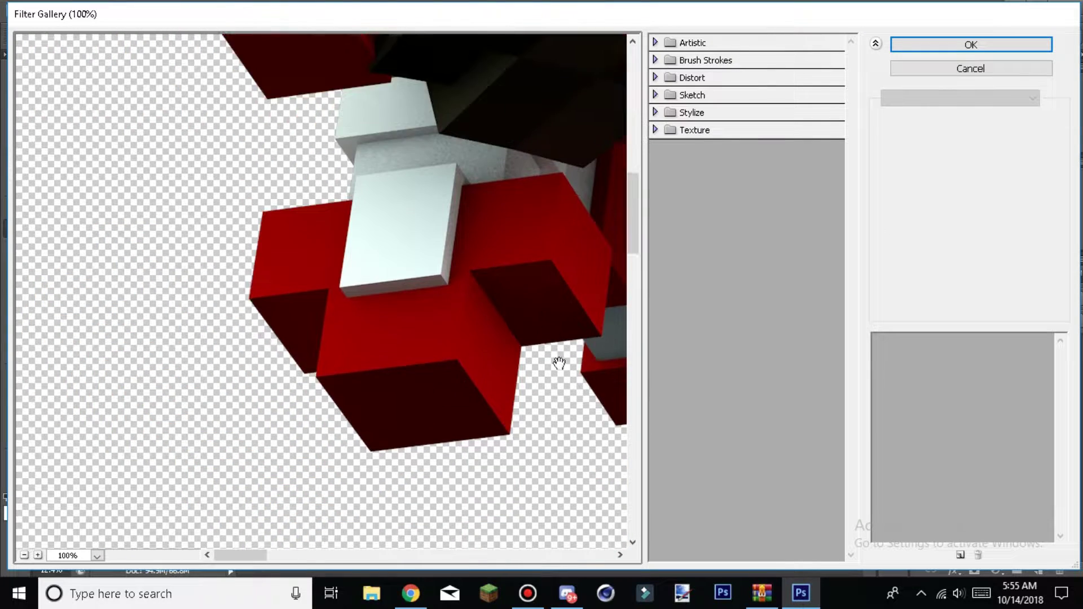
pyautogui.scroll(-3, 559, 364)
pyautogui.click(70, 556)
pyautogui.click(106, 479)
pyautogui.click(70, 557)
pyautogui.click(79, 222)
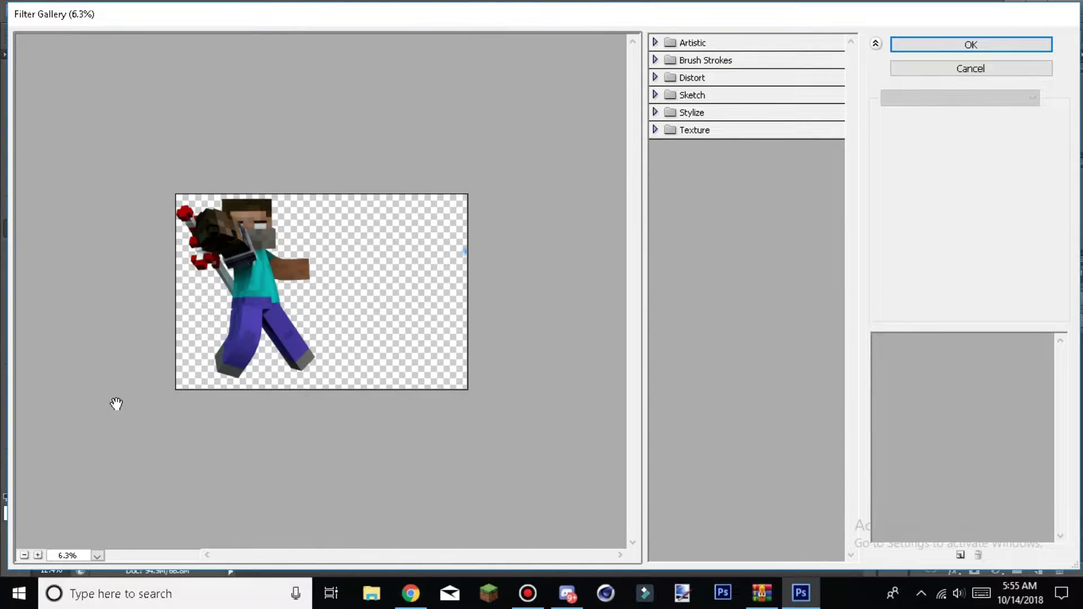
pyautogui.click(683, 115)
pyautogui.click(681, 144)
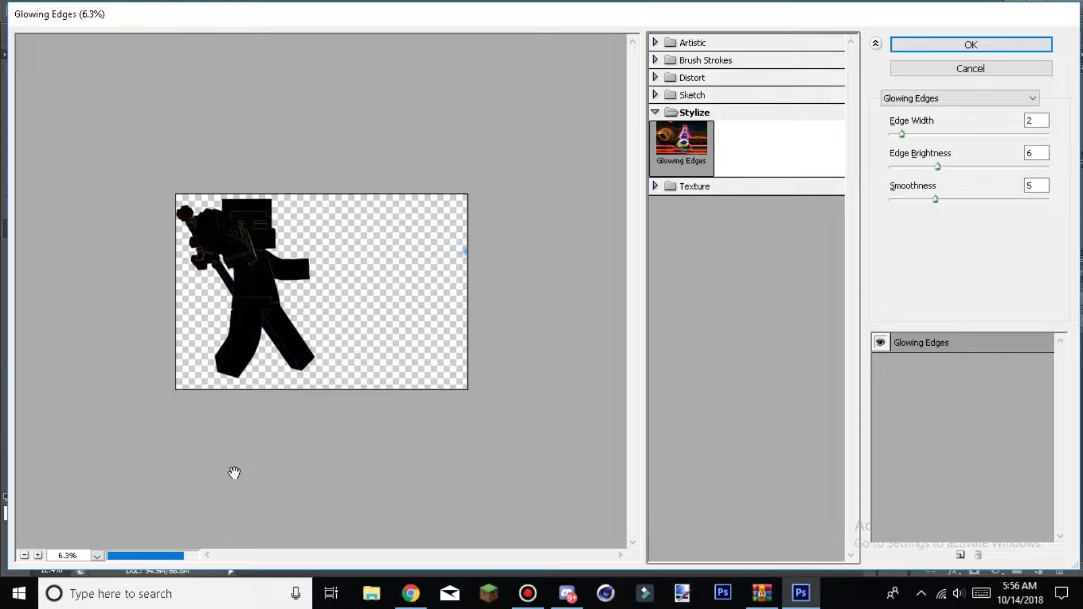
pyautogui.click(692, 94)
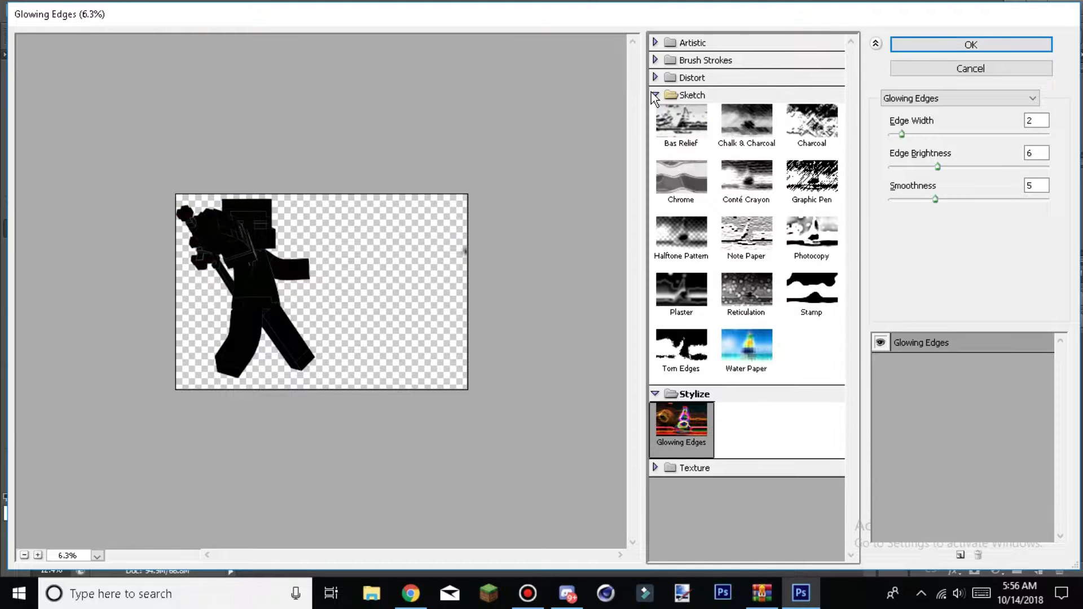
pyautogui.click(737, 359)
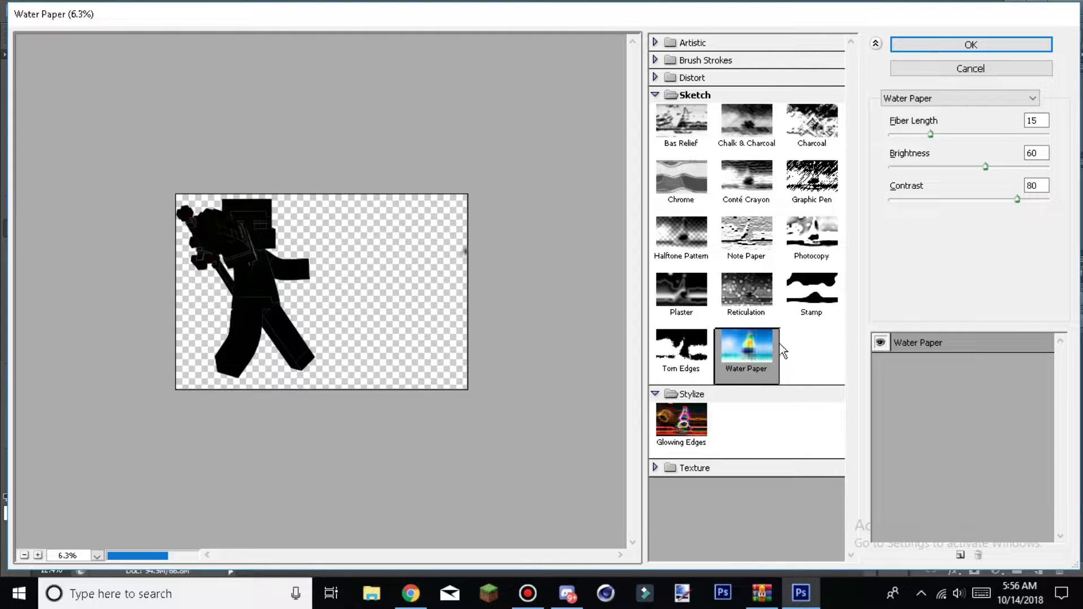
pyautogui.click(683, 434)
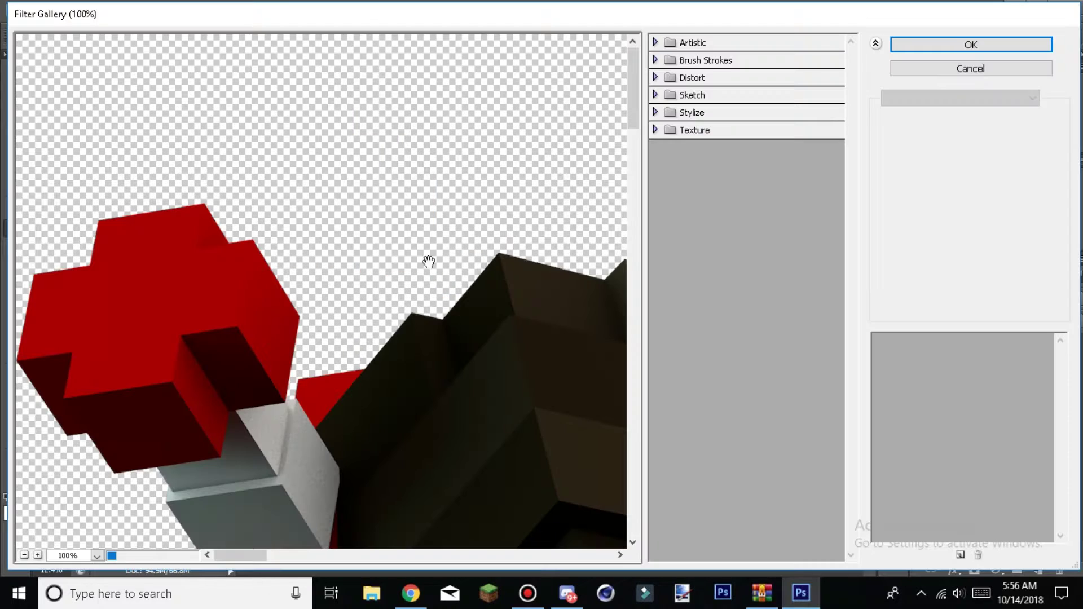
# Apply the Glowing Edges filter to the Layer 0 copy with edge width 2, edge brightness 6 and smoothness 5
pyautogui.click(97, 556)
pyautogui.click(87, 234)
pyautogui.click(97, 555)
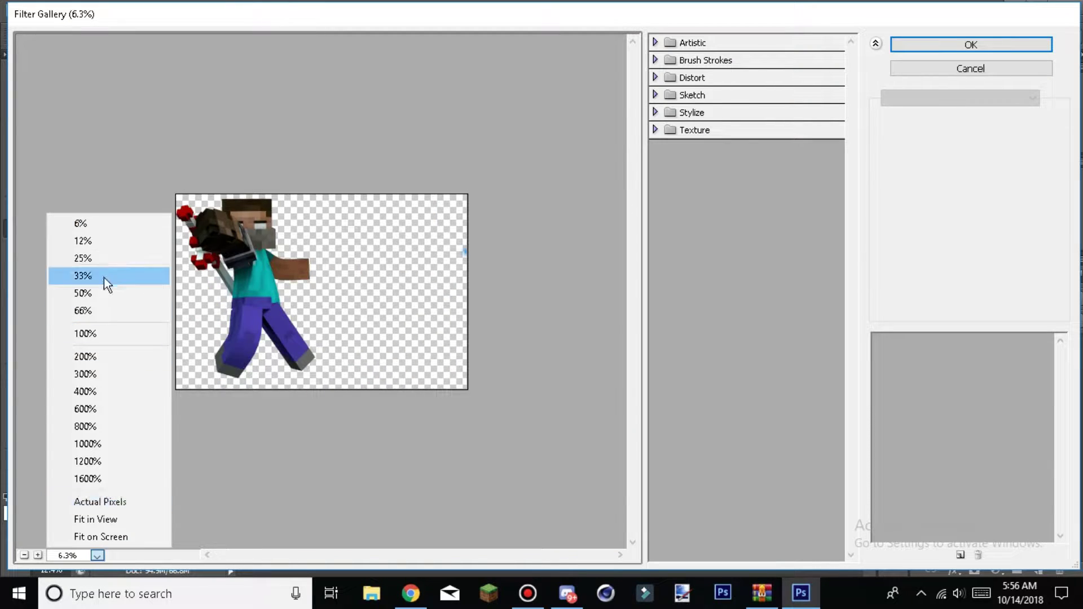
pyautogui.click(107, 276)
pyautogui.click(694, 129)
pyautogui.click(693, 112)
pyautogui.click(706, 165)
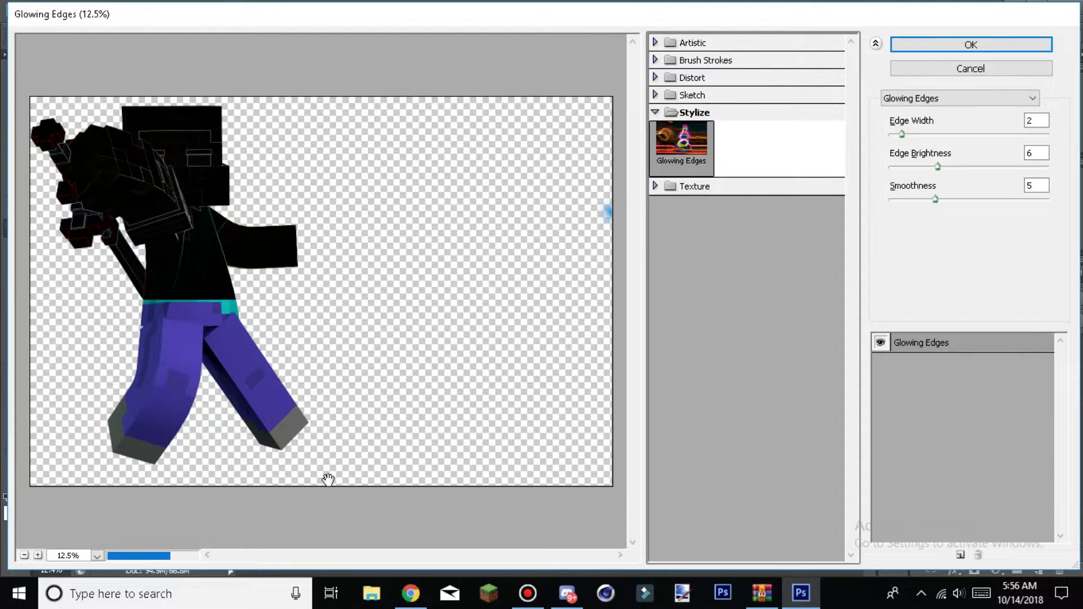
pyautogui.click(999, 45)
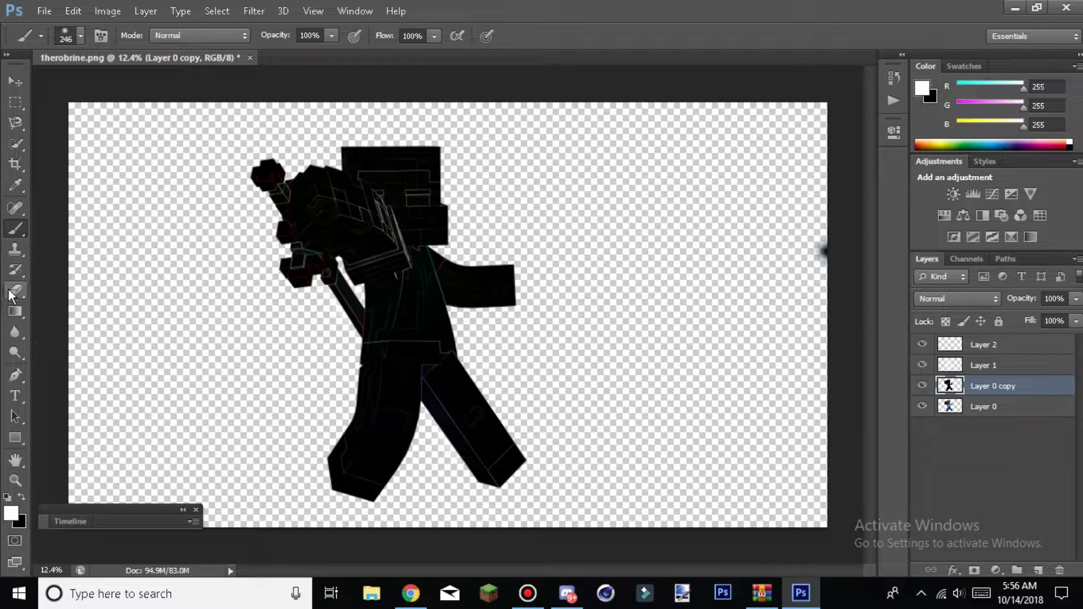
# Erase the stray spot at the right edge of the canvas from the layers
pyautogui.click(983, 364)
pyautogui.click(962, 403)
pyautogui.click(952, 344)
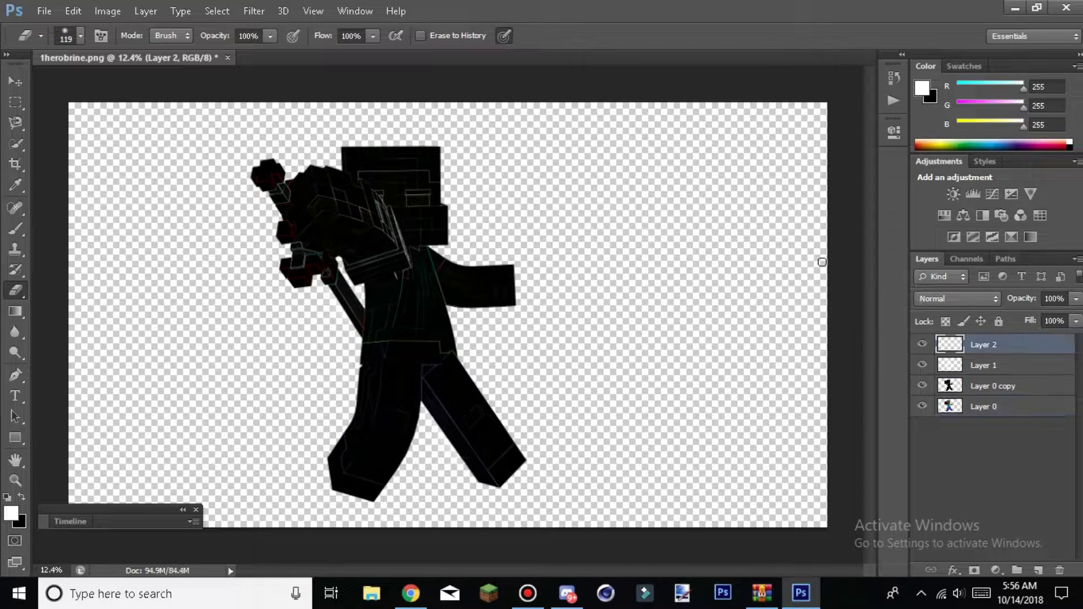
# Set the blend mode of the Layer 0 copy to Linear Dodge (Add)
pyautogui.click(959, 385)
pyautogui.click(958, 298)
pyautogui.click(949, 160)
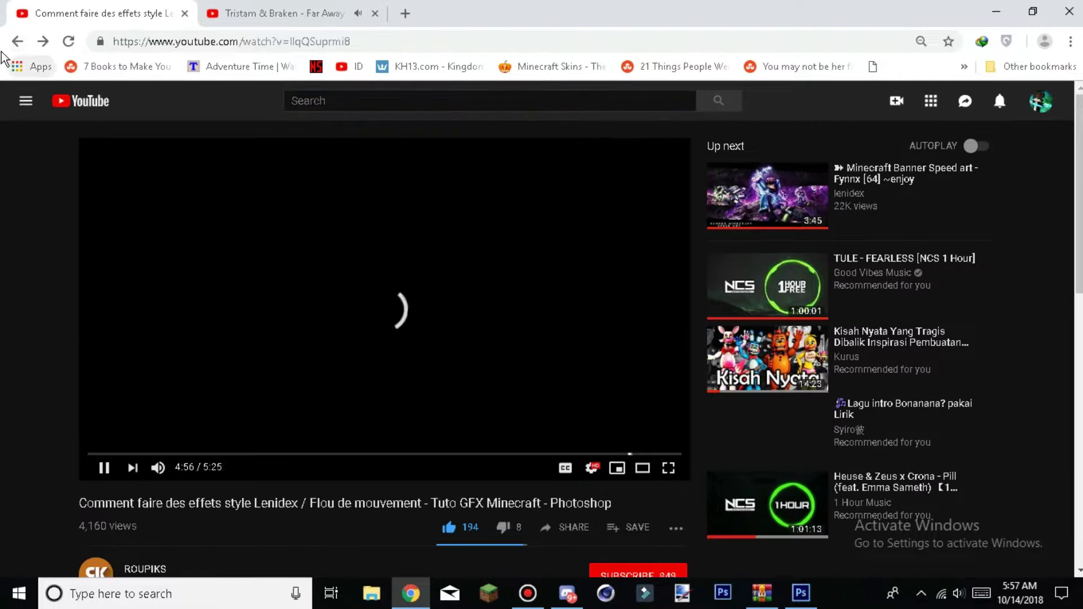
# Mute the YouTube effects tutorial and skip to a little past 2:00 to examine how the edge layer is treated, and return to Photoshop
pyautogui.click(162, 469)
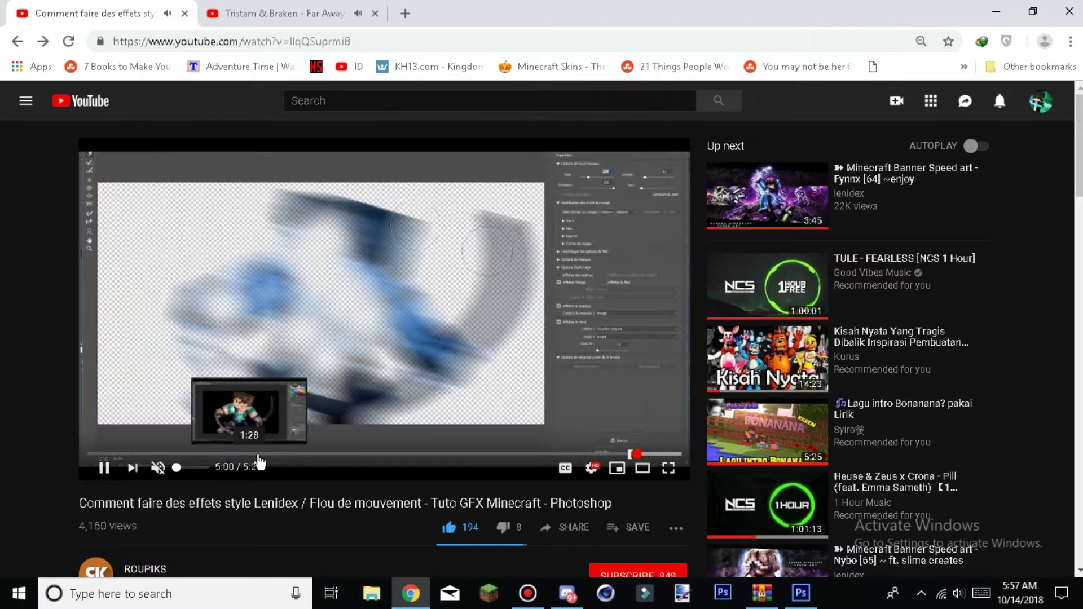
pyautogui.click(305, 455)
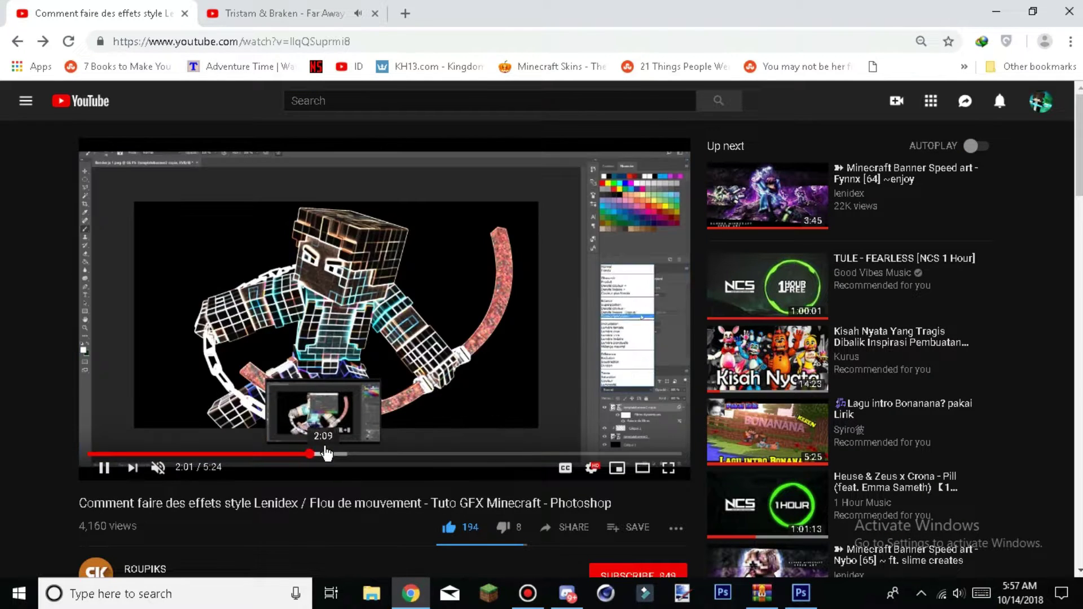
pyautogui.click(338, 455)
pyautogui.click(997, 12)
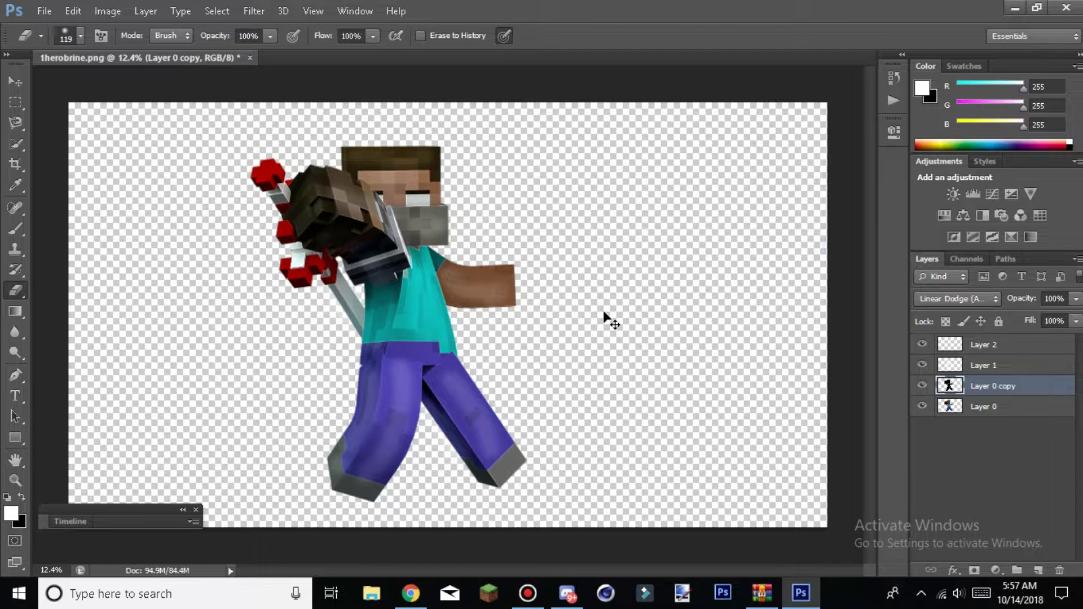
# Colorize the Layer 0 copy purple with Hue/Saturation, using a hue of about 296
pyautogui.hotkey('ctrl', 'u')
pyautogui.moveTo(507, 214); pyautogui.dragTo(567, 229)
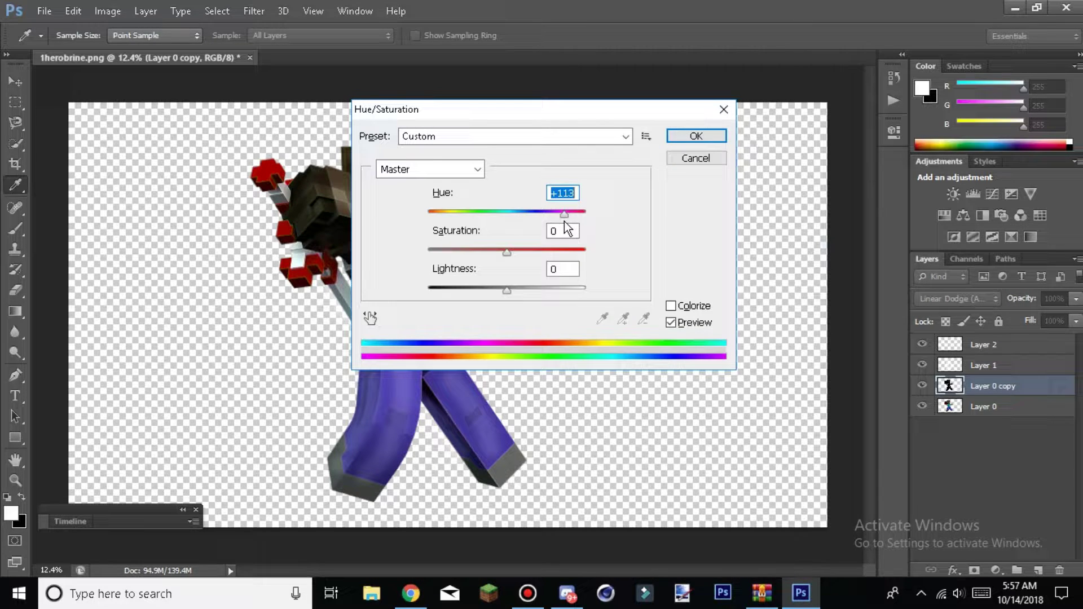
pyautogui.click(671, 306)
pyautogui.moveTo(566, 110); pyautogui.dragTo(767, 67)
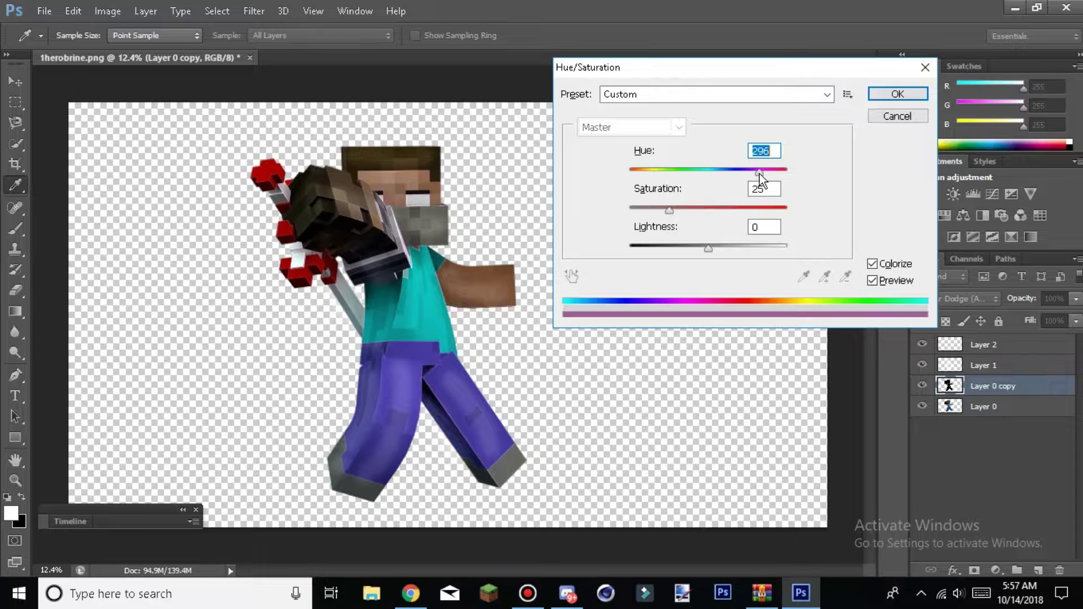
pyautogui.press('Return')
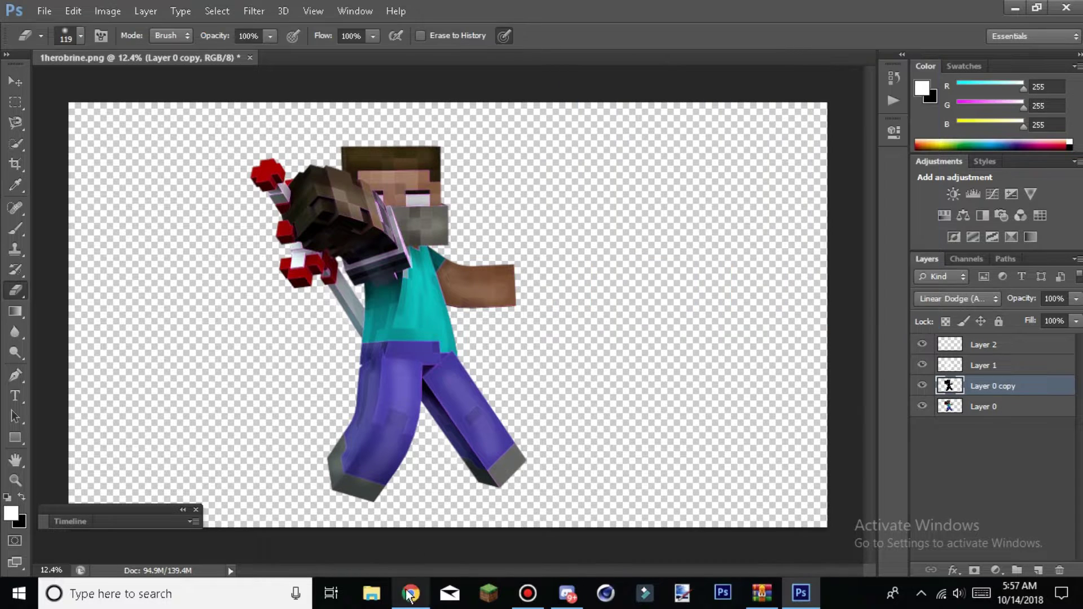
# Skip the browser tutorial to about 3:11 to examine the filter it uses, and look for the matching command in Photoshop
pyautogui.click(411, 593)
pyautogui.moveTo(378, 457); pyautogui.dragTo(427, 452)
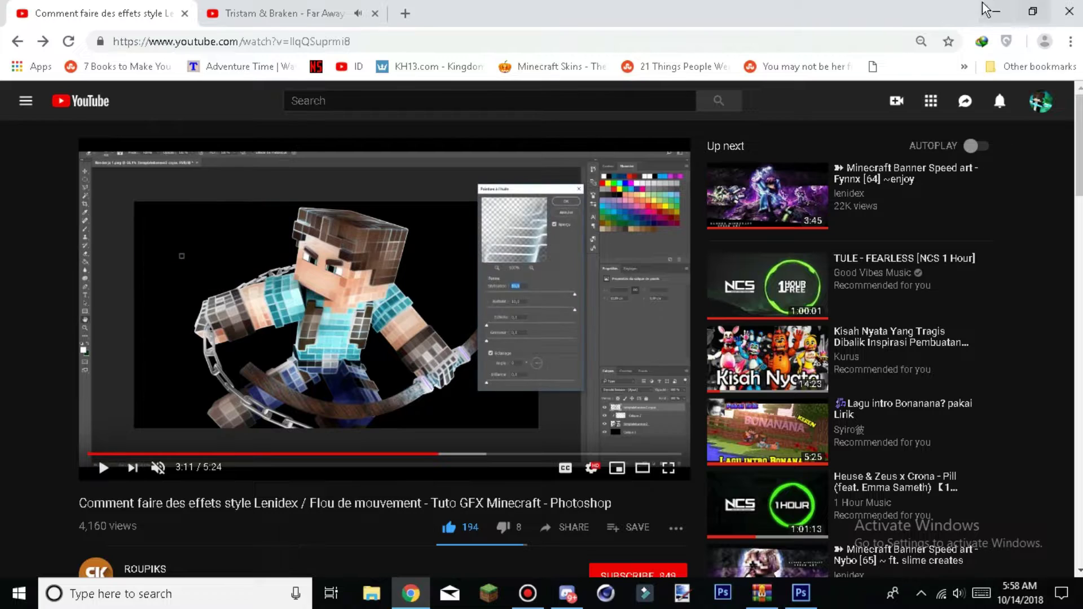
pyautogui.click(996, 11)
pyautogui.click(179, 12)
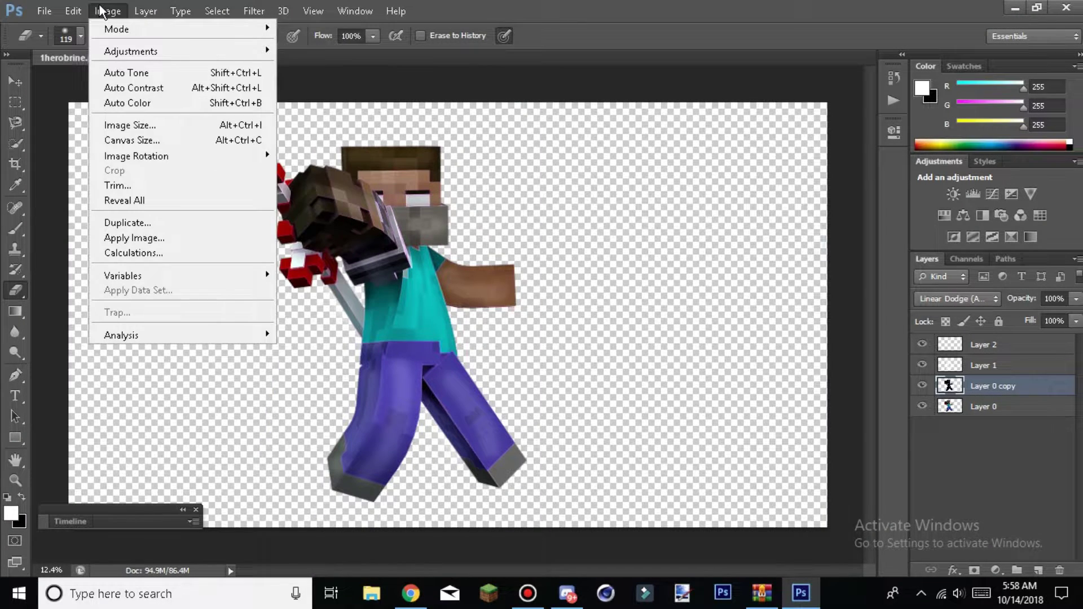
pyautogui.moveTo(202, 140)
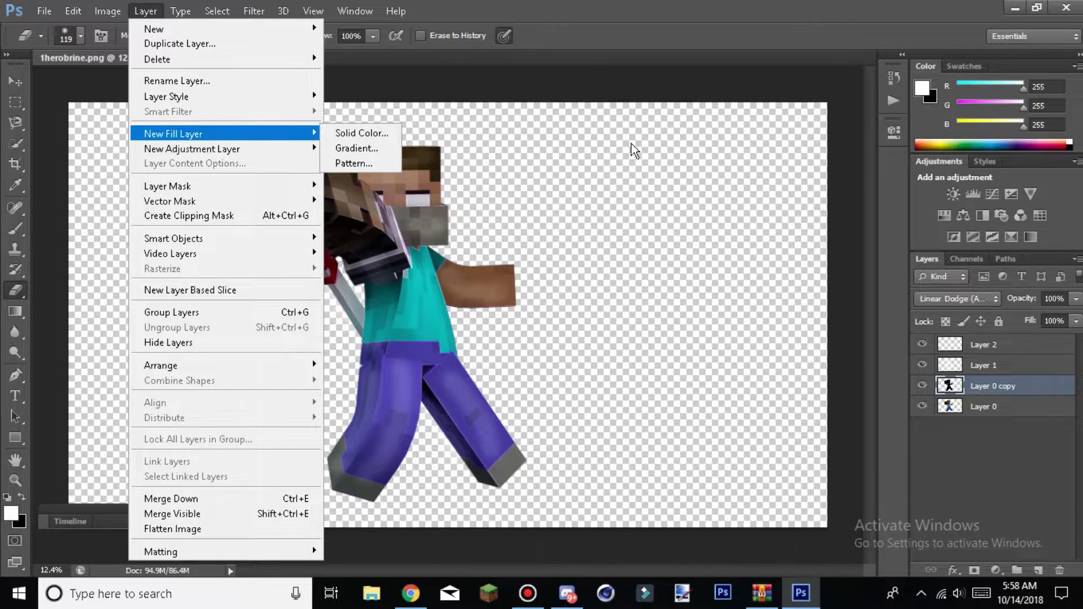
pyautogui.hotkey('alt', 'Tab')
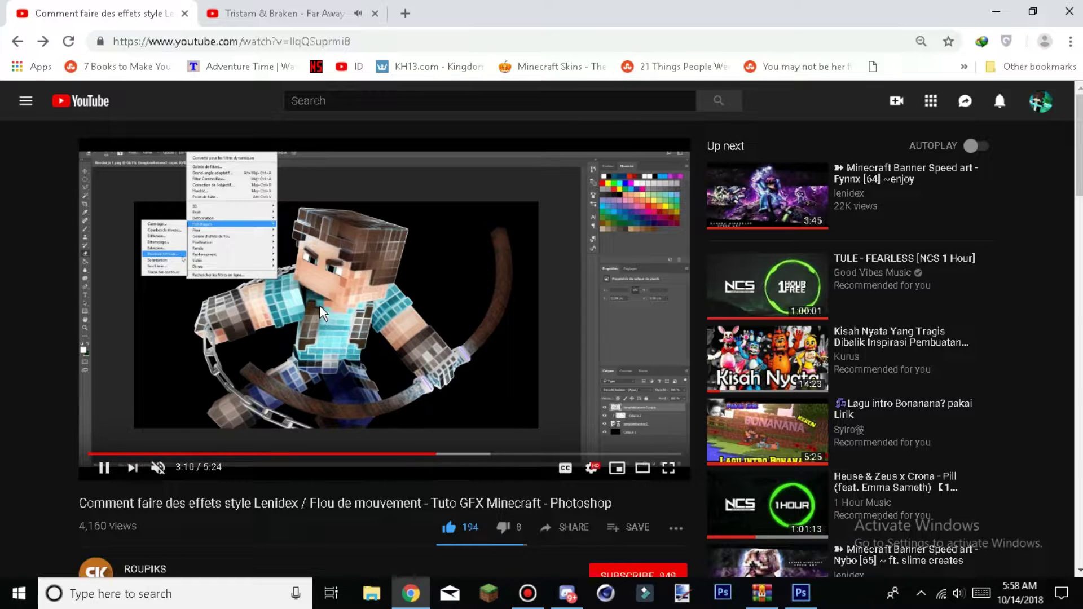
pyautogui.hotkey('alt', 'Tab')
# Check the Photoshop filter categories against the tutorial, replaying the seconds before 3:12 to examine which filter is chosen
pyautogui.click(216, 11)
pyautogui.moveTo(288, 125)
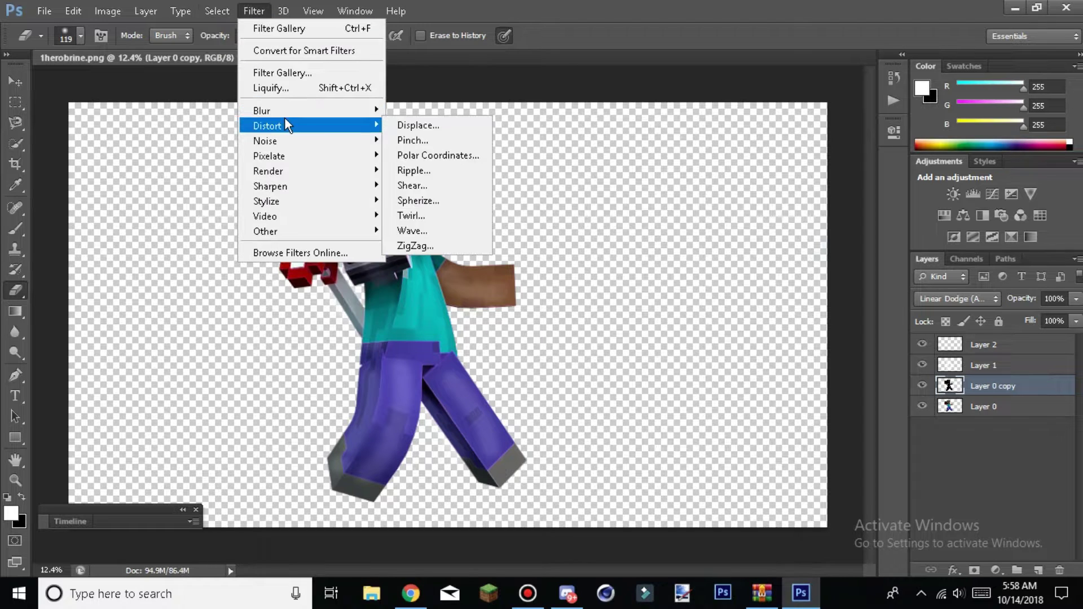
pyautogui.hotkey('alt', 'Tab')
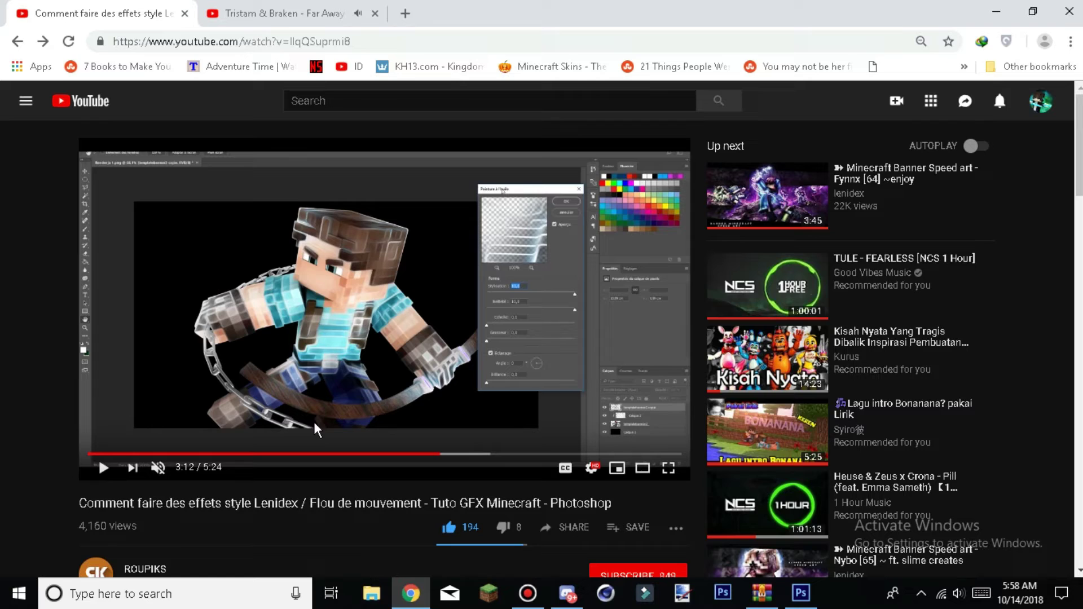
pyautogui.click(312, 335)
pyautogui.press('Left')
pyautogui.press('Left')
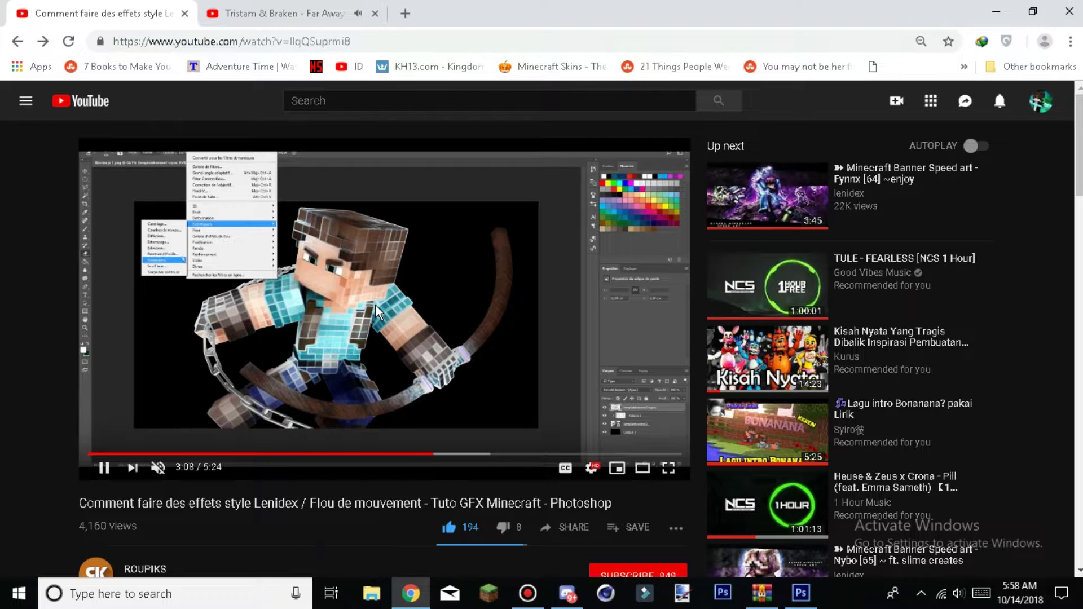
pyautogui.click(567, 594)
pyautogui.click(798, 593)
# Apply the Fragment pixelate filter to the Layer 0 copy
pyautogui.click(256, 11)
pyautogui.moveTo(351, 153)
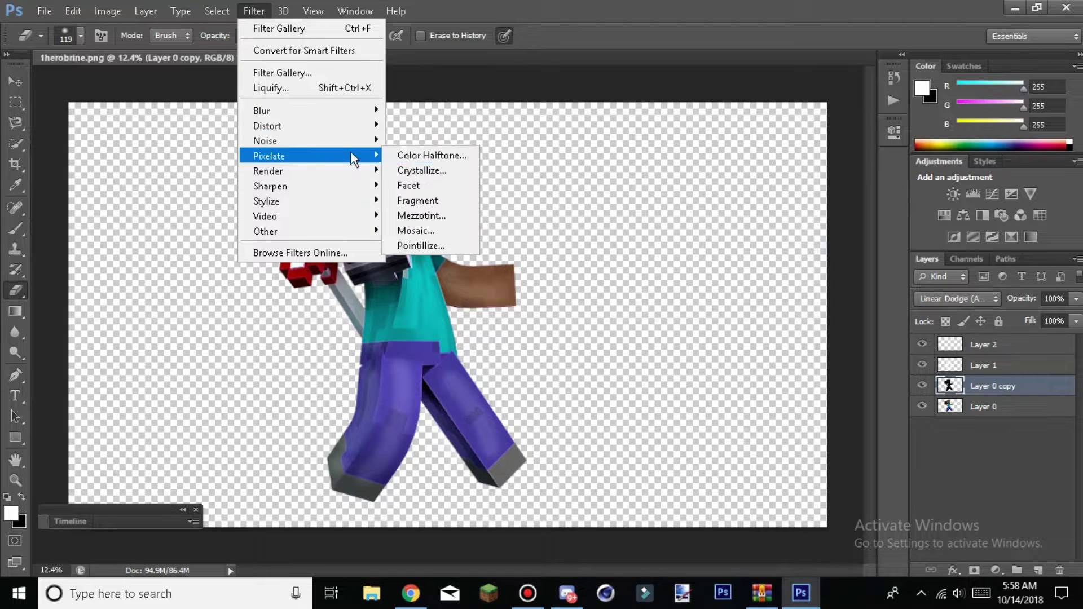
pyautogui.click(434, 204)
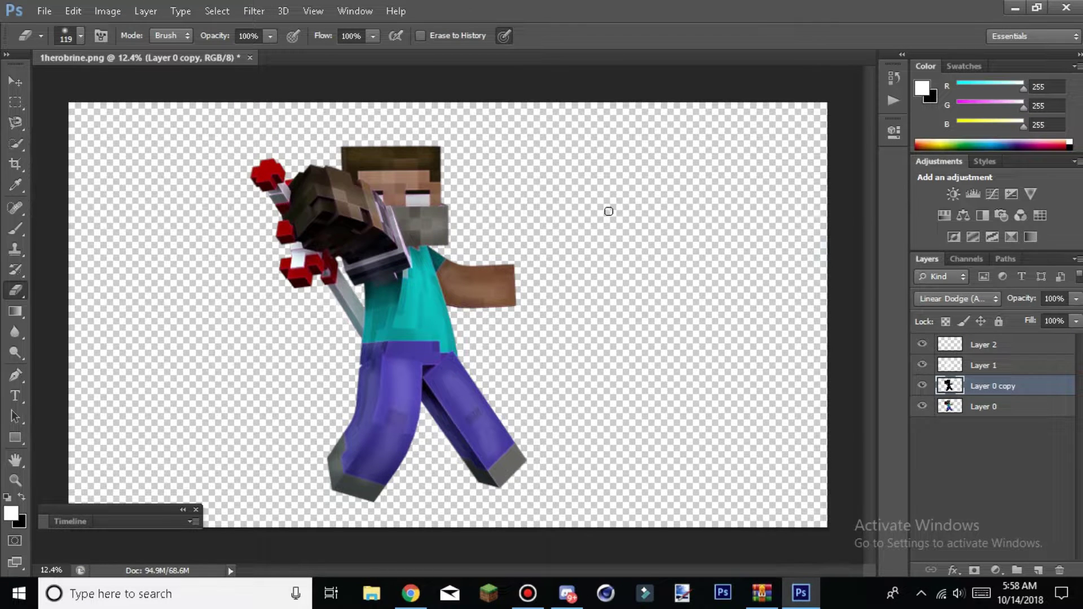
# Recheck the tutorial's filter choice at about 3:09 in the browser, and apply the Fragment pixelate filter to the Layer 0 copy again
pyautogui.hotkey('alt', 'Tab')
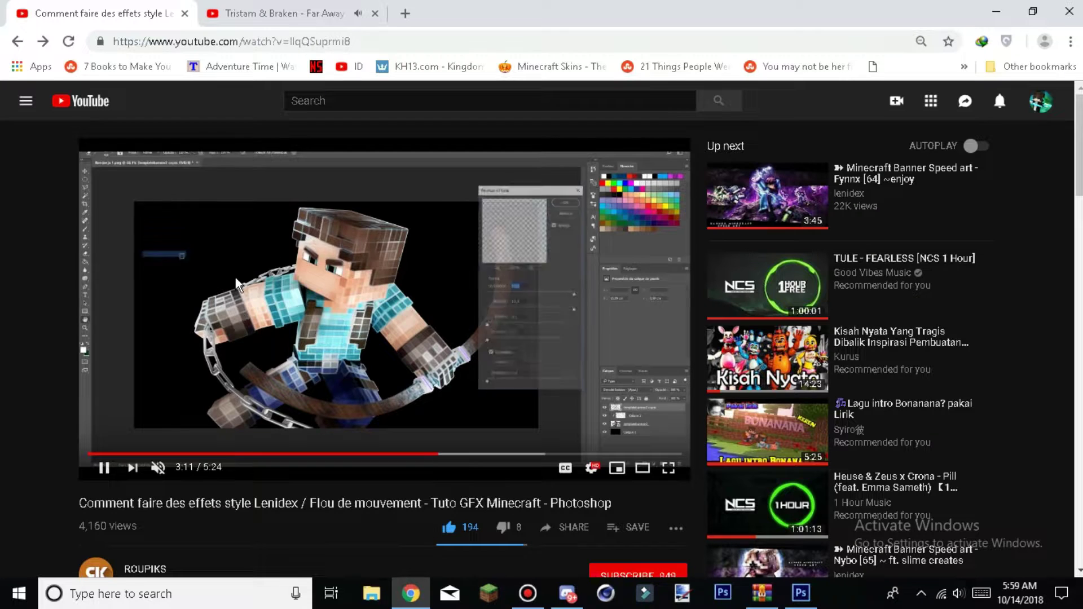
pyautogui.press('Left')
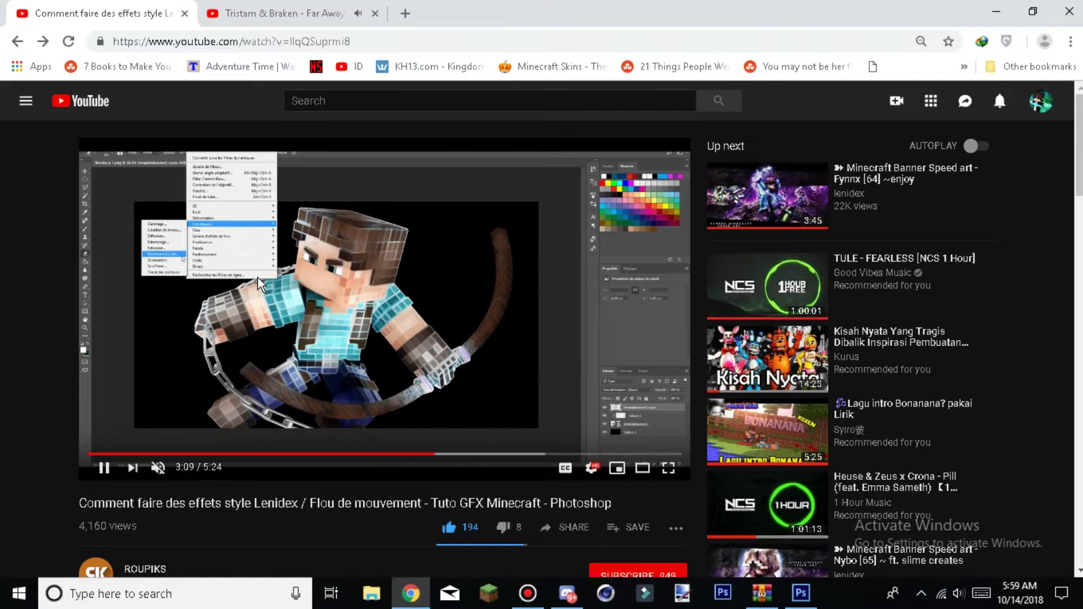
pyautogui.click(995, 13)
pyautogui.click(254, 10)
pyautogui.moveTo(310, 158)
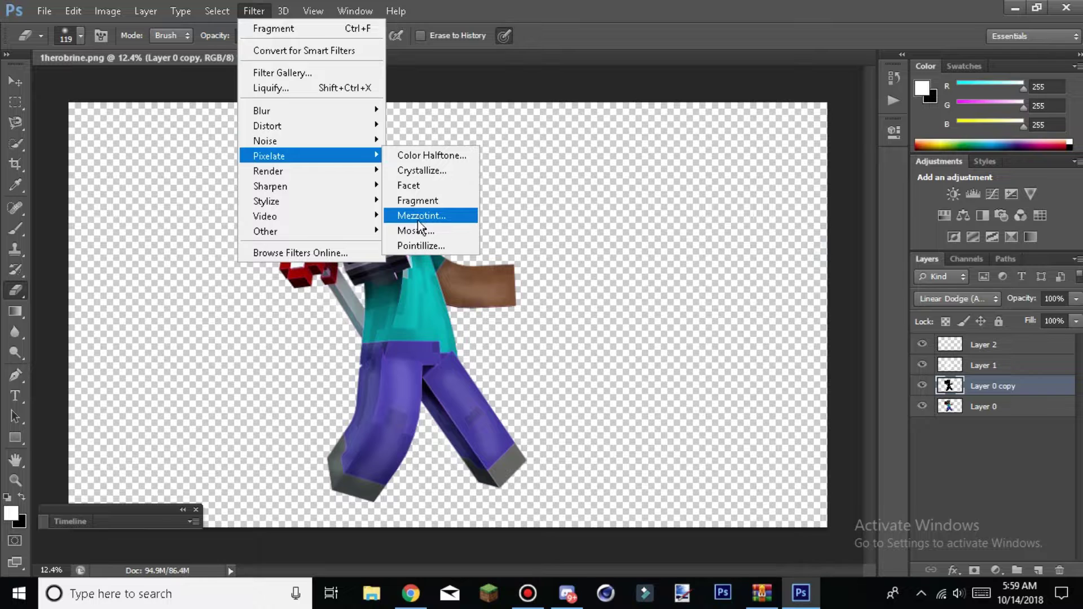
pyautogui.click(423, 204)
pyautogui.click(215, 7)
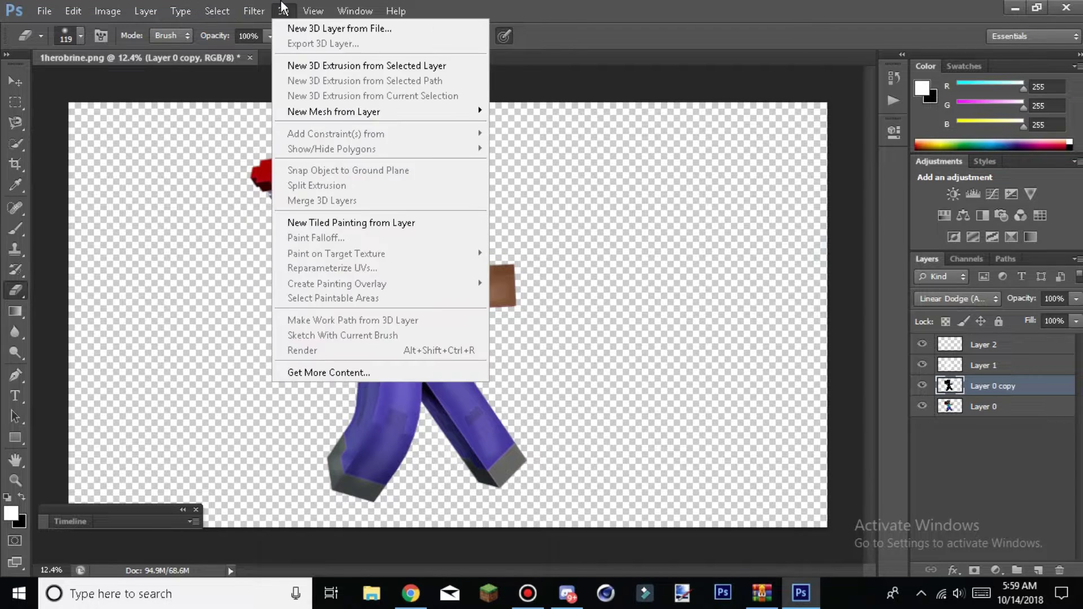
pyautogui.click(660, 431)
pyautogui.click(146, 11)
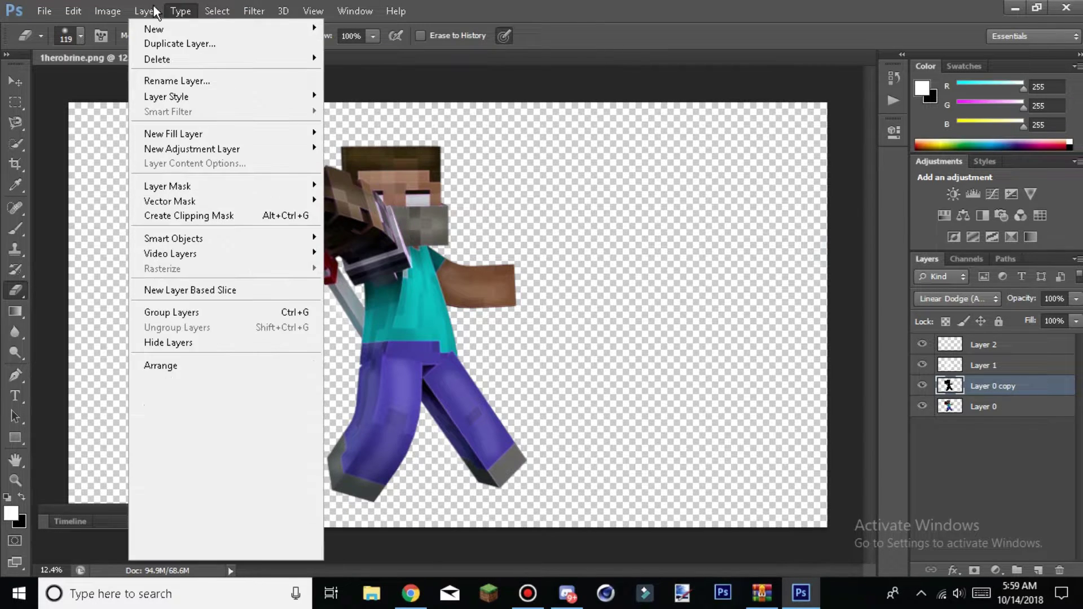
pyautogui.moveTo(292, 172)
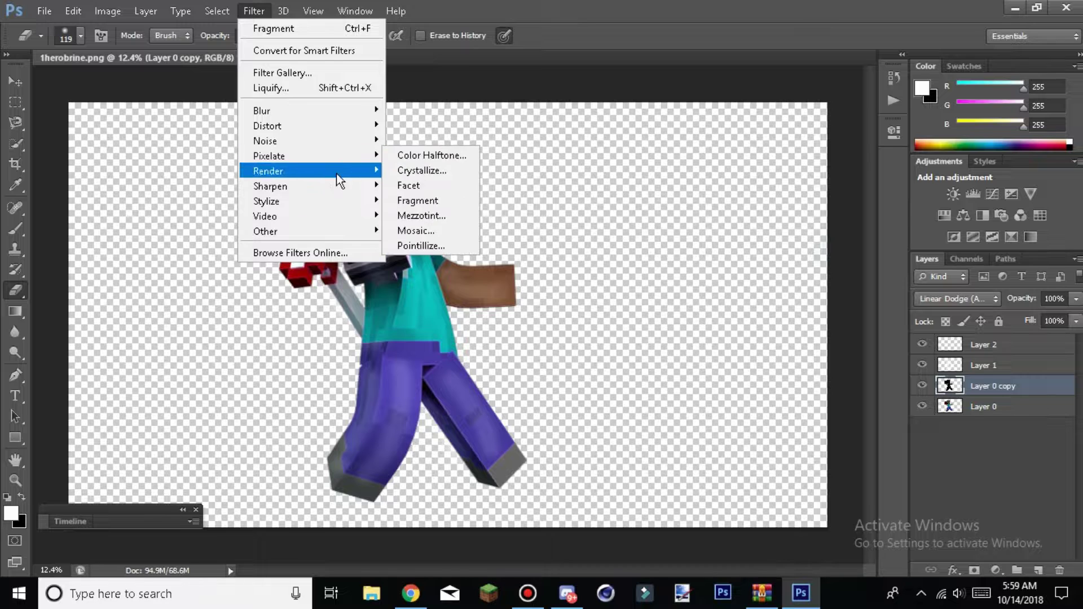
pyautogui.moveTo(338, 155)
pyautogui.click(647, 152)
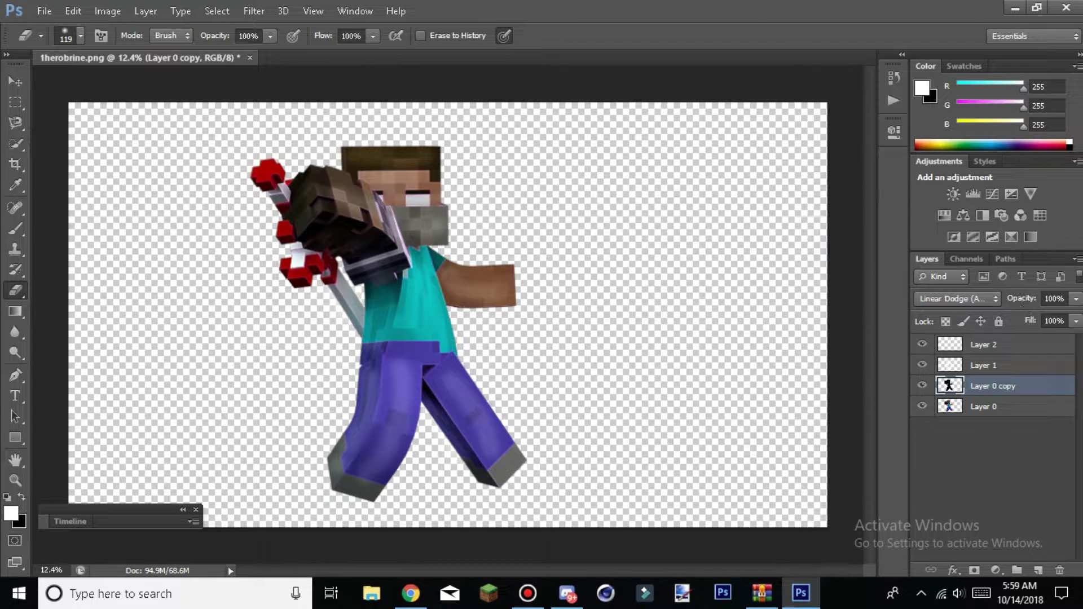
# Paint a soft white glow over both of Herobrine's eyes on Layer 2 with a 246 px brush
pyautogui.hotkey('alt', ']')
pyautogui.hotkey('alt', ']')
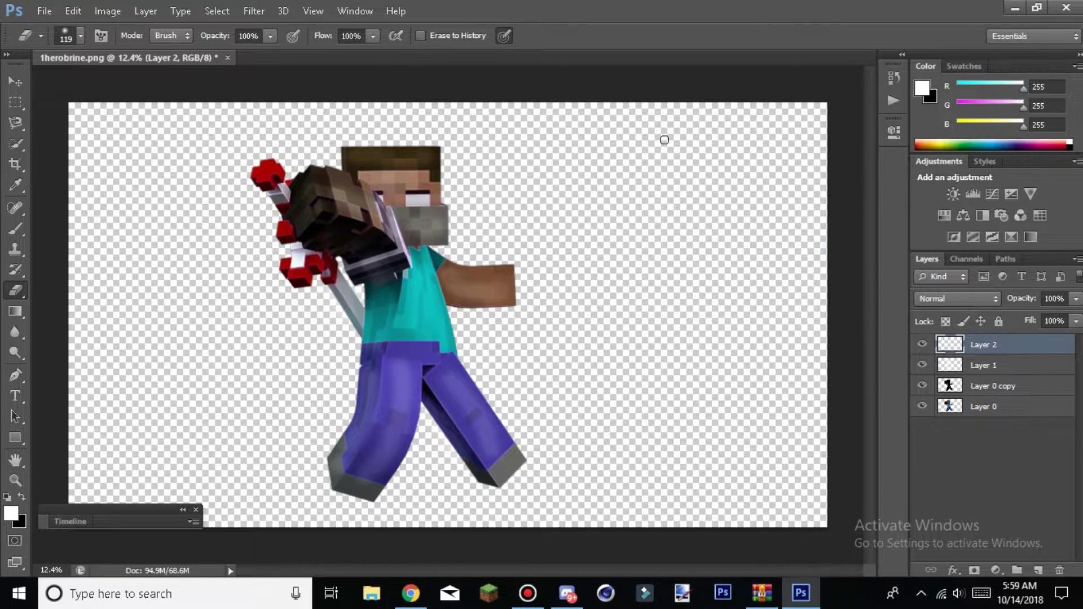
pyautogui.click(15, 228)
pyautogui.scroll(5, 412, 196)
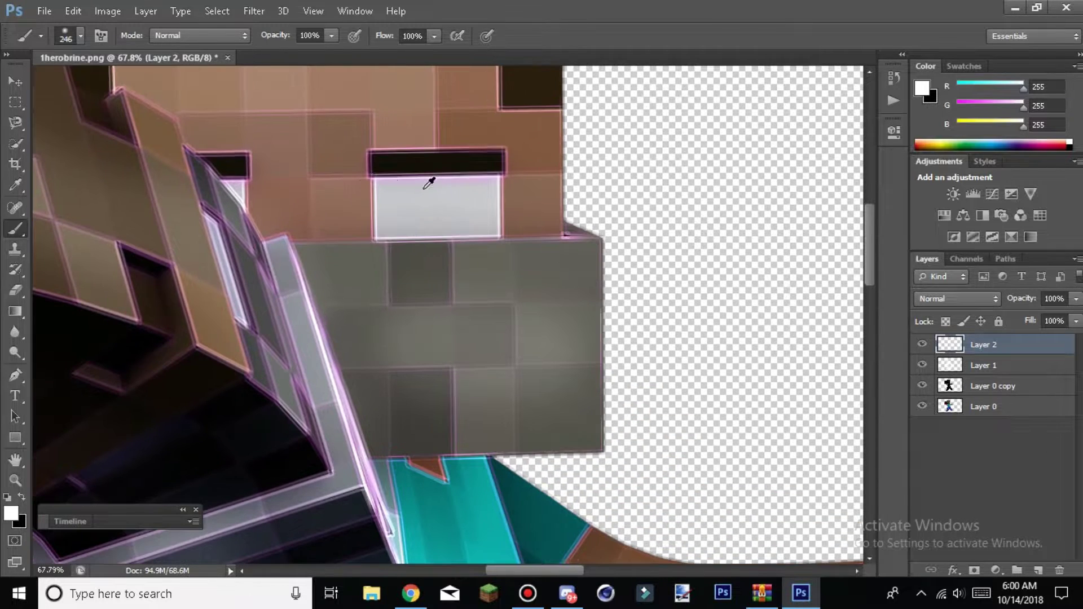
pyautogui.moveTo(389, 198); pyautogui.dragTo(463, 217)
pyautogui.click(234, 186)
# Erase the excess white glow around the eyes on Layer 2 with a 119 px soft eraser
pyautogui.click(16, 290)
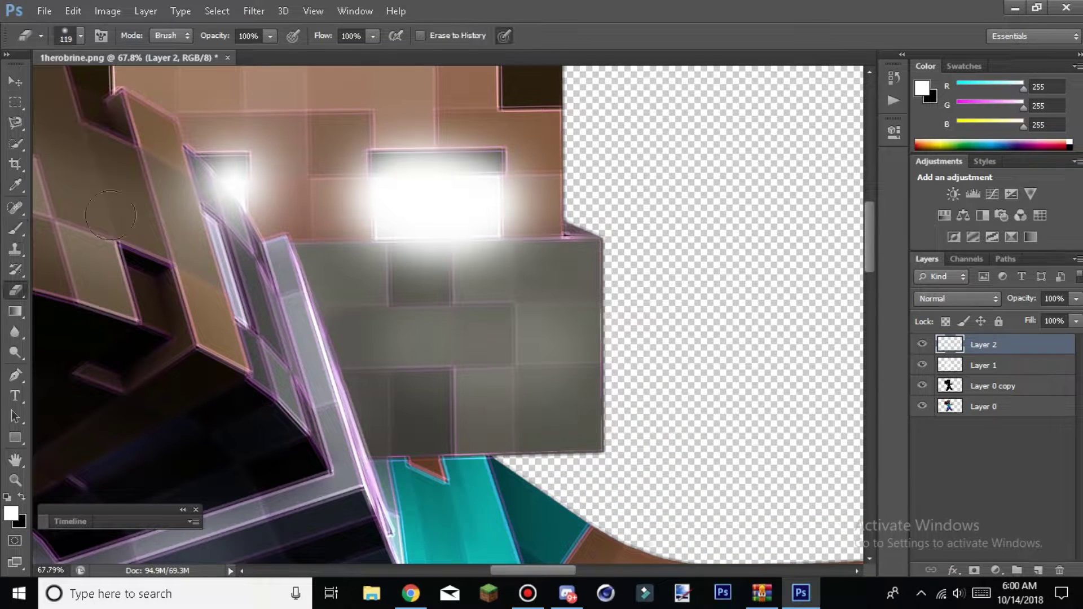
pyautogui.moveTo(191, 194)
pyautogui.mouseDown()
pyautogui.moveTo(235, 234)
pyautogui.moveTo(257, 128)
pyautogui.moveTo(344, 213)
pyautogui.moveTo(585, 157)
pyautogui.mouseUp()
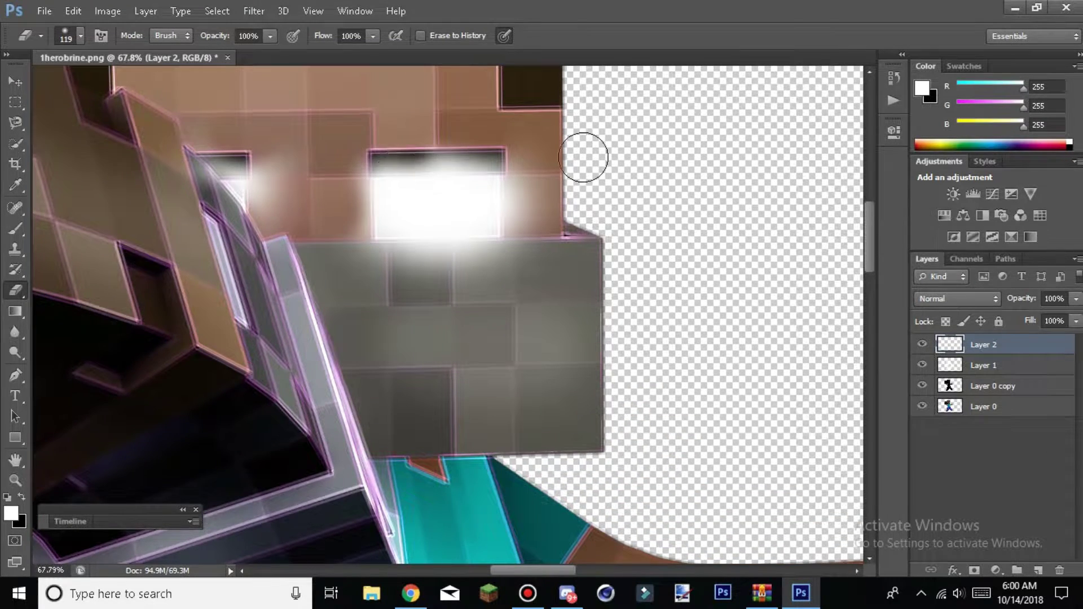
pyautogui.scroll(-4, 397, 160)
pyautogui.scroll(-3, 395, 171)
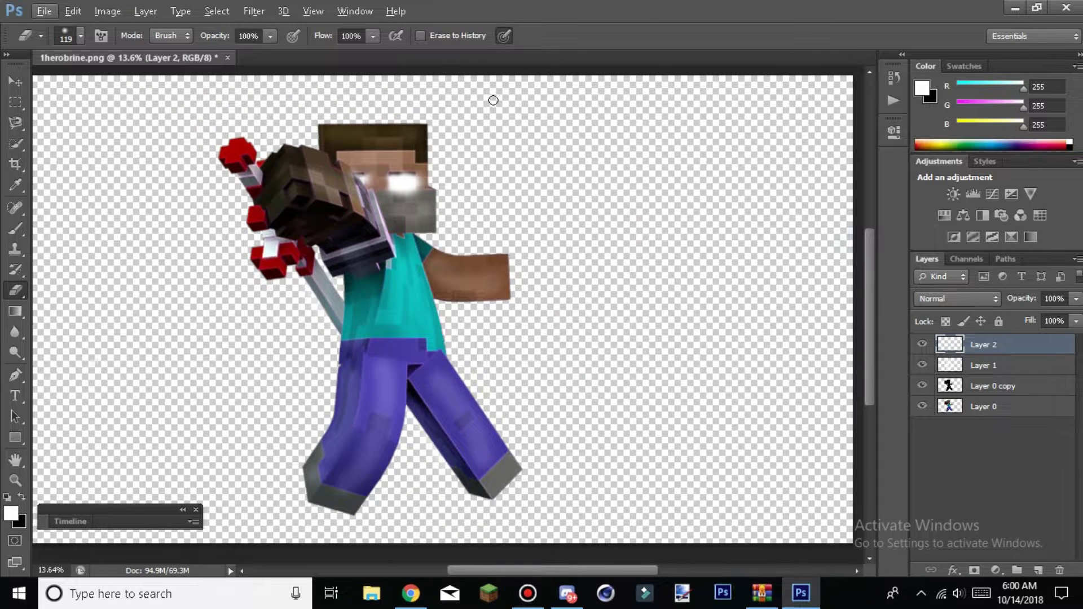
# Add a new layer and paint a soft red glow (RGB 228, 63, 58) over the weapon's uppermost red block
pyautogui.hotkey('ctrl', 'shift', 'alt', 'n')
pyautogui.click(1061, 142)
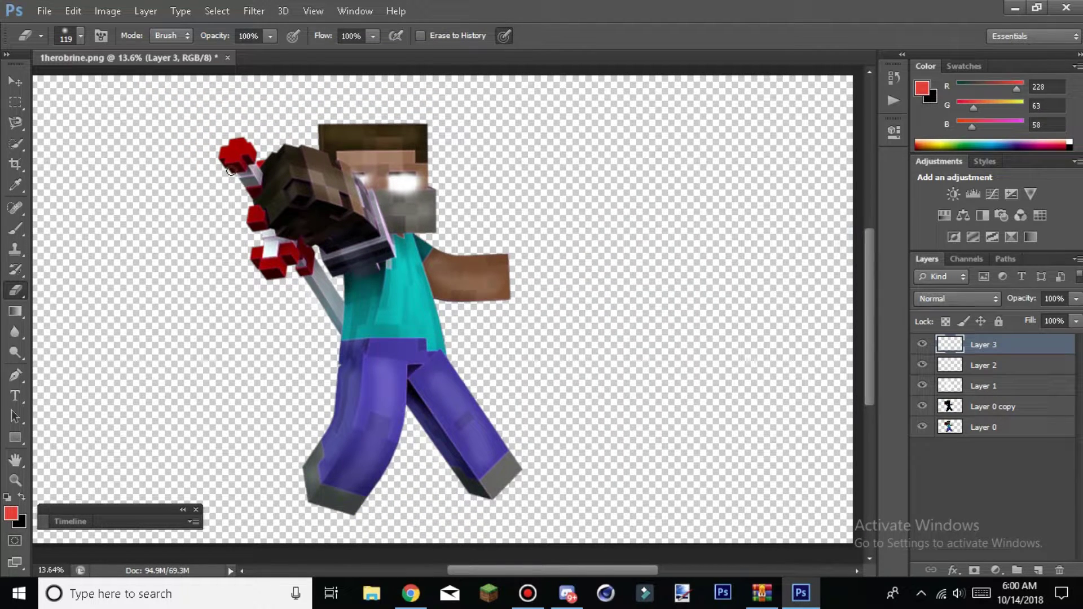
pyautogui.click(15, 229)
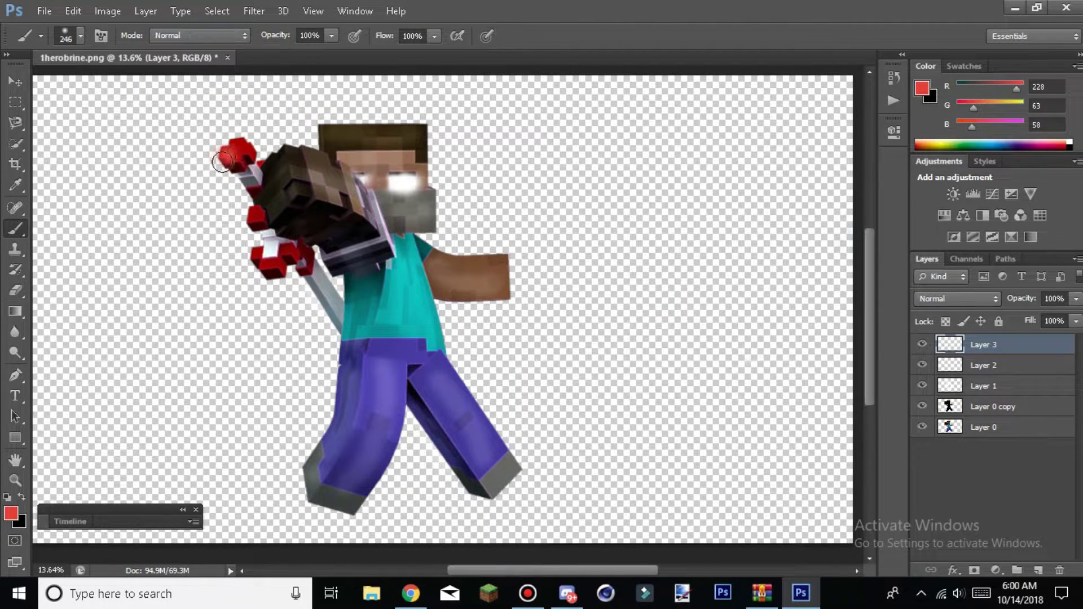
# Set Layer 3's blend mode to Soft Light and extend the red glow over the weapon's other red blocks and shaft
pyautogui.click(957, 299)
pyautogui.click(948, 303)
pyautogui.click(958, 299)
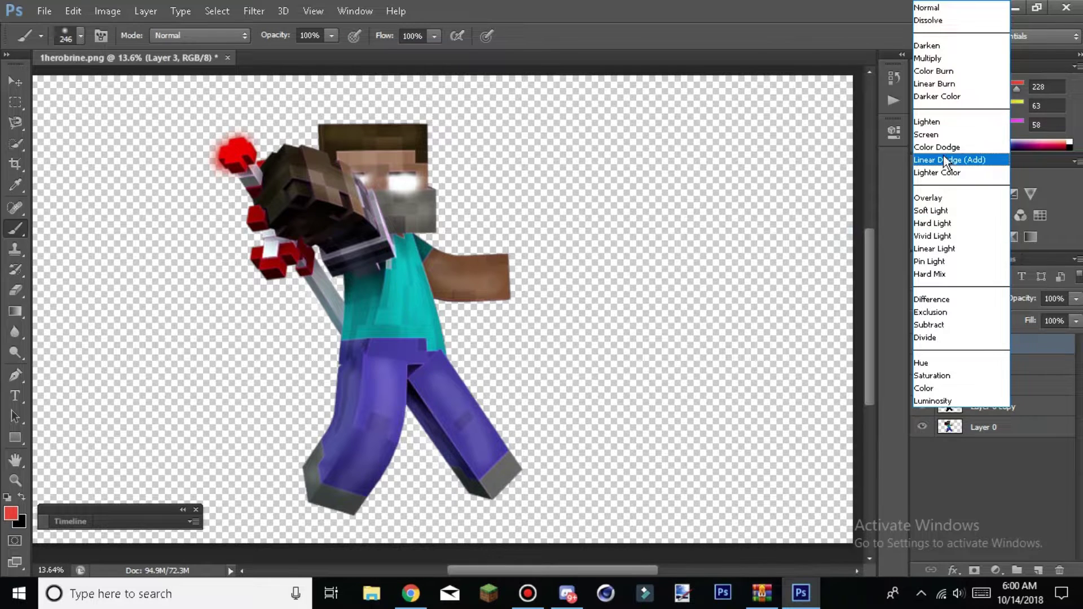
pyautogui.click(947, 159)
pyautogui.click(976, 298)
pyautogui.click(959, 145)
pyautogui.click(957, 298)
pyautogui.click(971, 211)
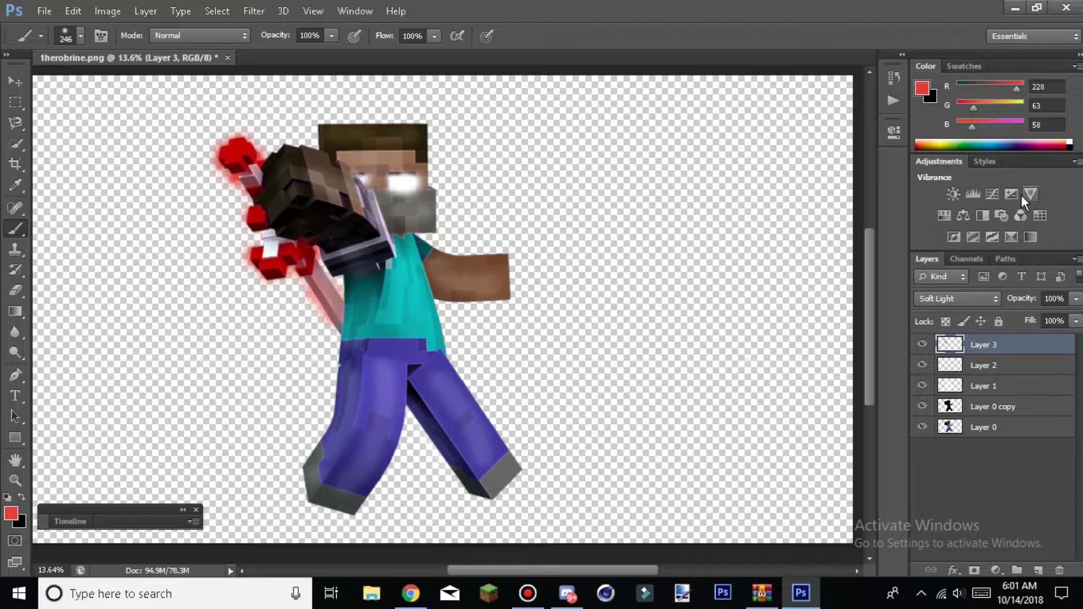
# Paint a magenta glow (RGB 180, 0, 124) along the weapon's lower shaft on Layer 3
pyautogui.click(1044, 143)
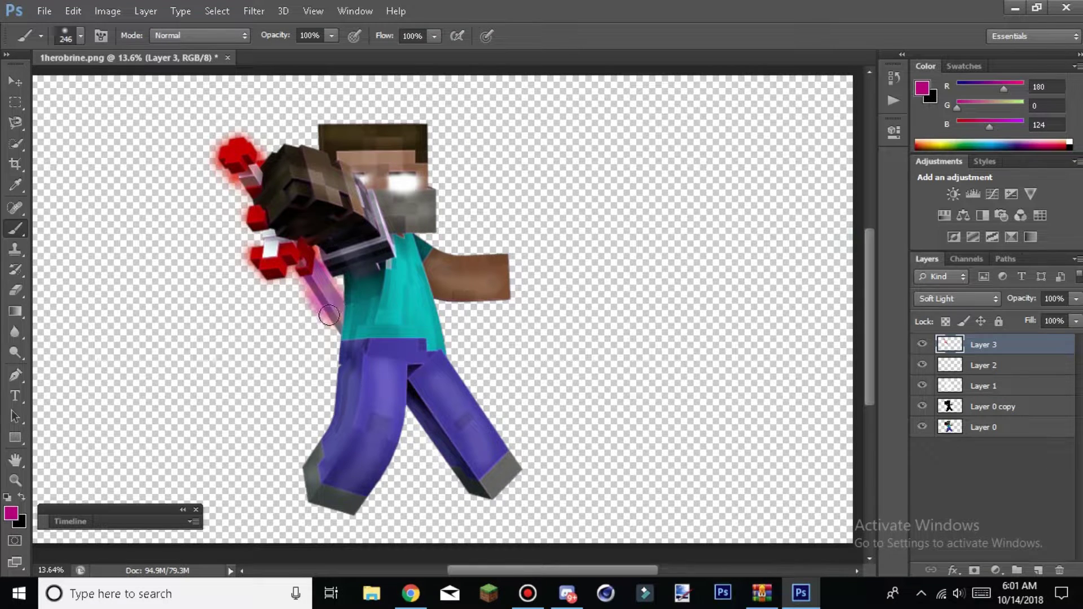
pyautogui.moveTo(869, 304); pyautogui.dragTo(875, 304)
pyautogui.moveTo(566, 570)
pyautogui.mouseDown()
pyautogui.moveTo(534, 574)
pyautogui.moveTo(549, 571)
pyautogui.mouseUp()
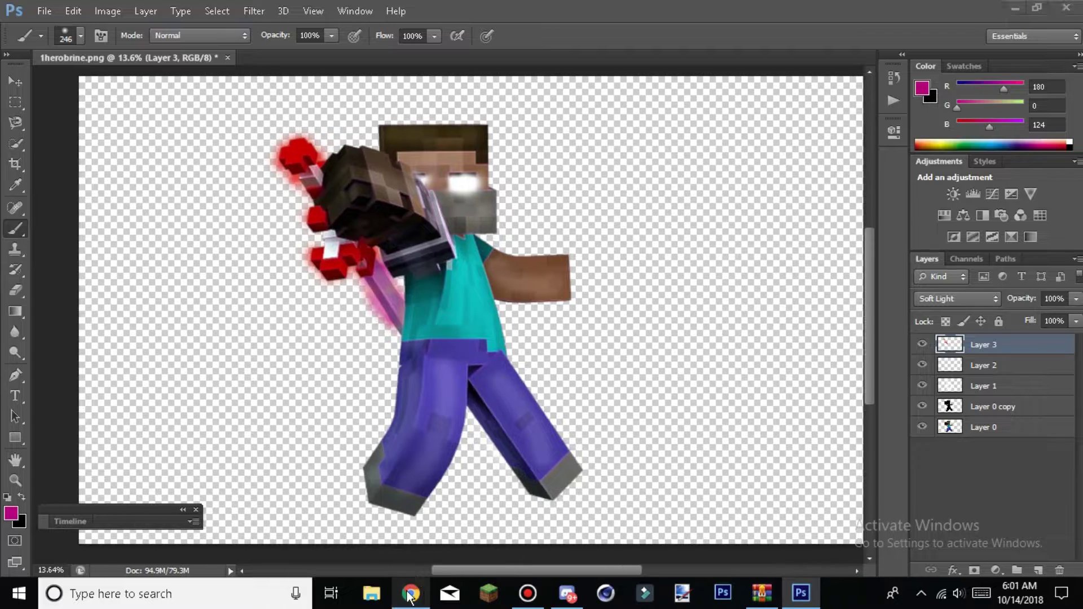
pyautogui.click(411, 593)
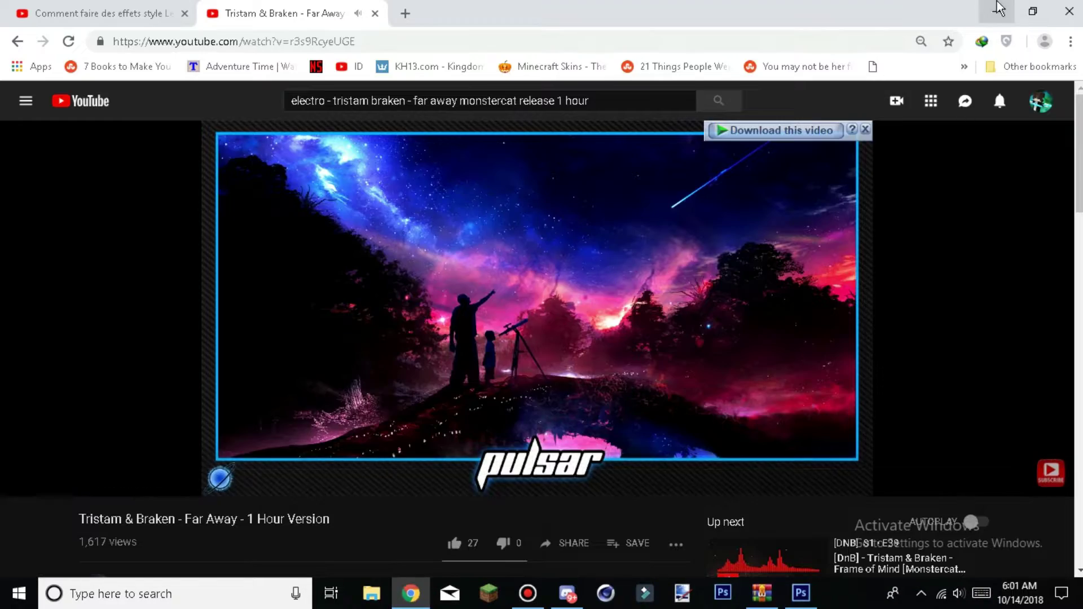
pyautogui.click(996, 7)
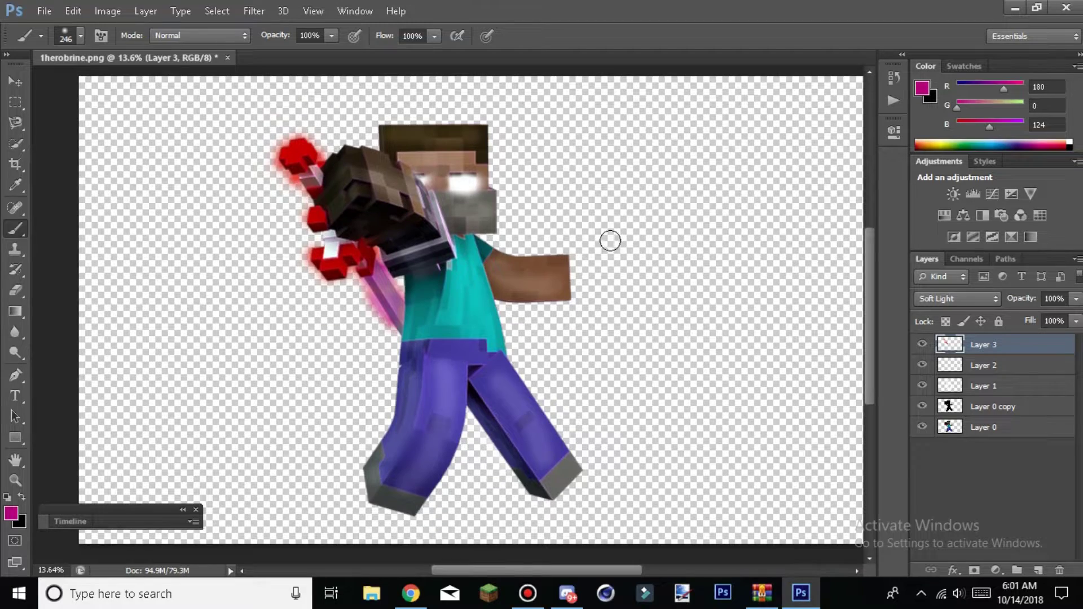
# Add a new layer and paint a large soft white ball in front of the outstretched arm with a 484 px brush
pyautogui.scroll(2, 555, 141)
pyautogui.scroll(3, 610, 181)
pyautogui.scroll(-4, 733, 264)
pyautogui.click(1070, 141)
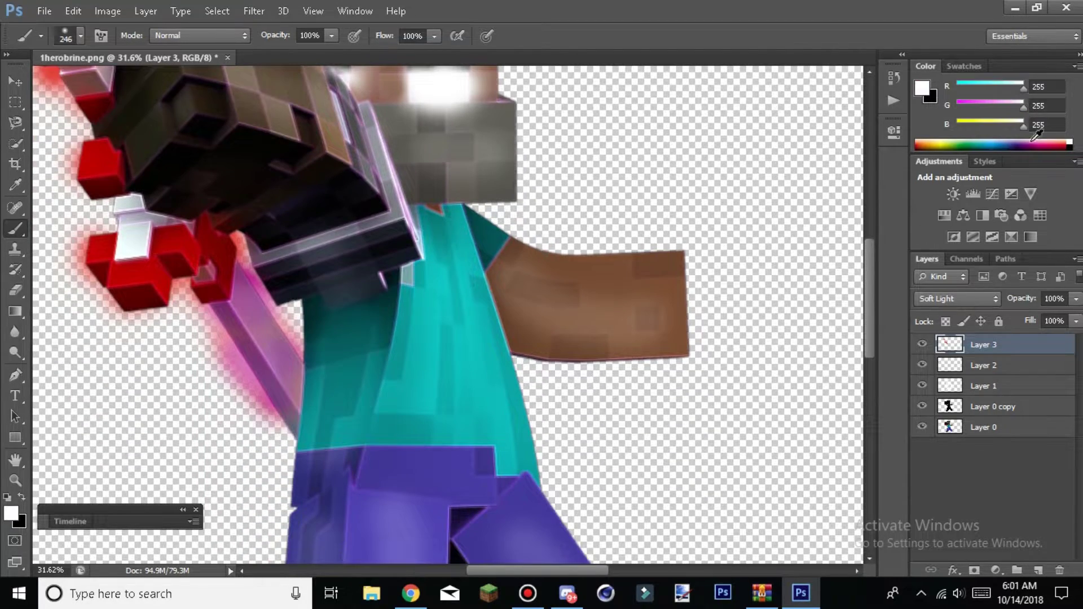
pyautogui.moveTo(557, 570); pyautogui.dragTo(631, 570)
pyautogui.click(1037, 570)
pyautogui.moveTo(556, 570); pyautogui.dragTo(543, 570)
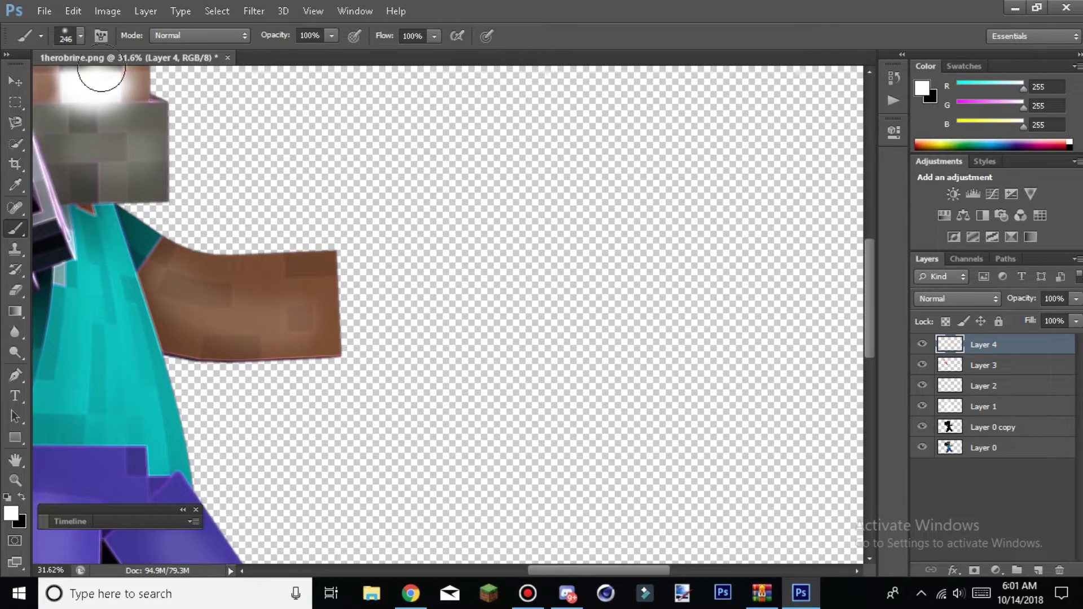
pyautogui.click(80, 35)
pyautogui.moveTo(158, 87); pyautogui.dragTo(162, 88)
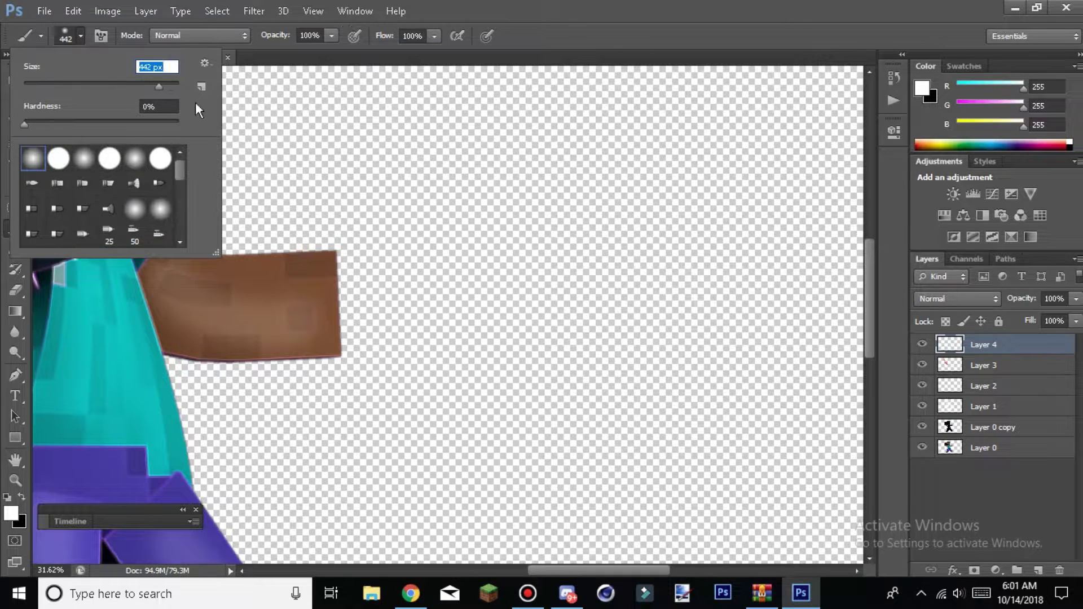
pyautogui.moveTo(442, 254)
pyautogui.mouseDown()
pyautogui.moveTo(505, 232)
pyautogui.moveTo(451, 204)
pyautogui.mouseUp()
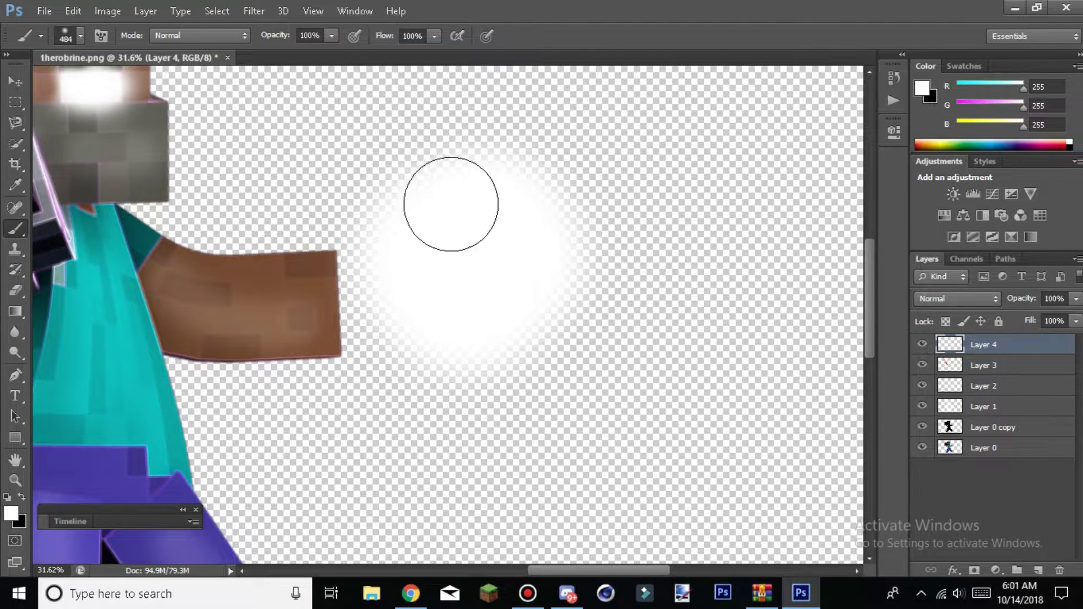
# Distort the edges of the white ball on Layer 4 into ragged spikes with the Liquify filter
pyautogui.click(253, 11)
pyautogui.click(305, 103)
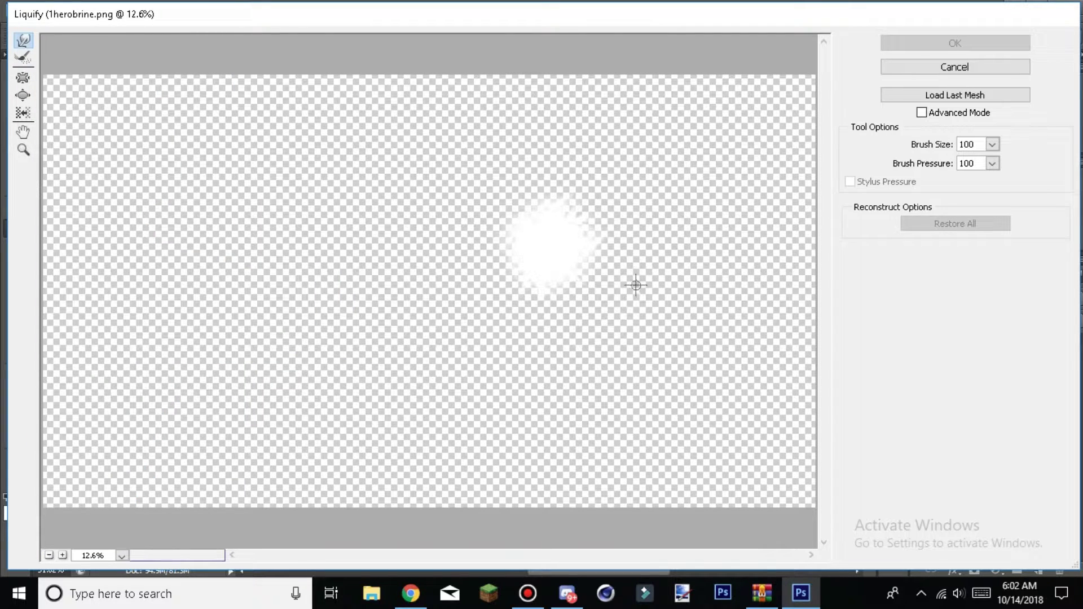
pyautogui.moveTo(529, 202); pyautogui.dragTo(575, 253)
pyautogui.click(955, 43)
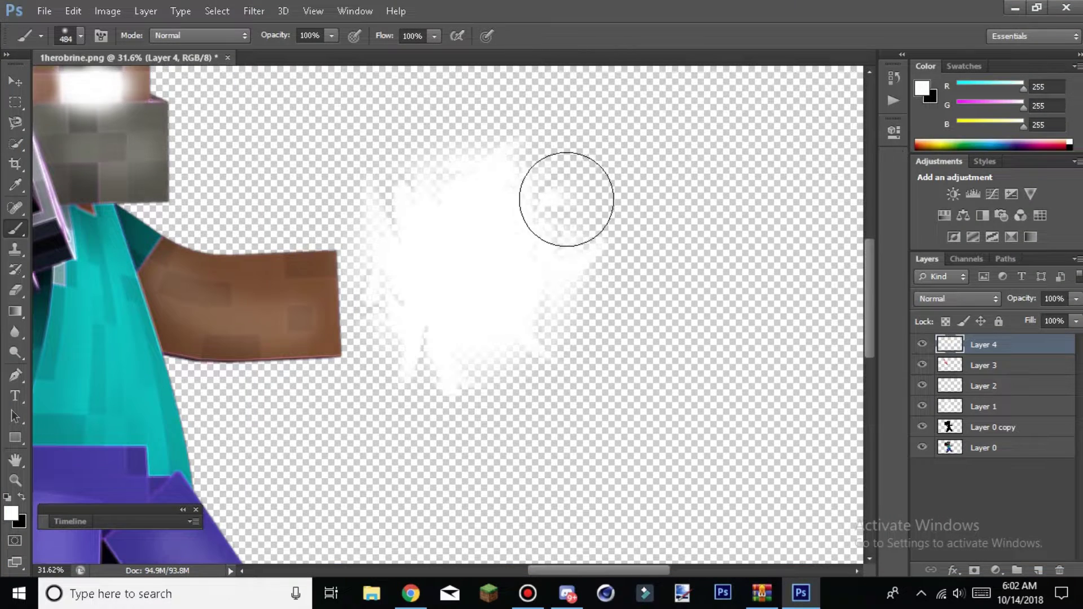
# Add an empty layer above Layer 4, and push the white ball on Layer 4 into more spikes with Liquify
pyautogui.click(1039, 571)
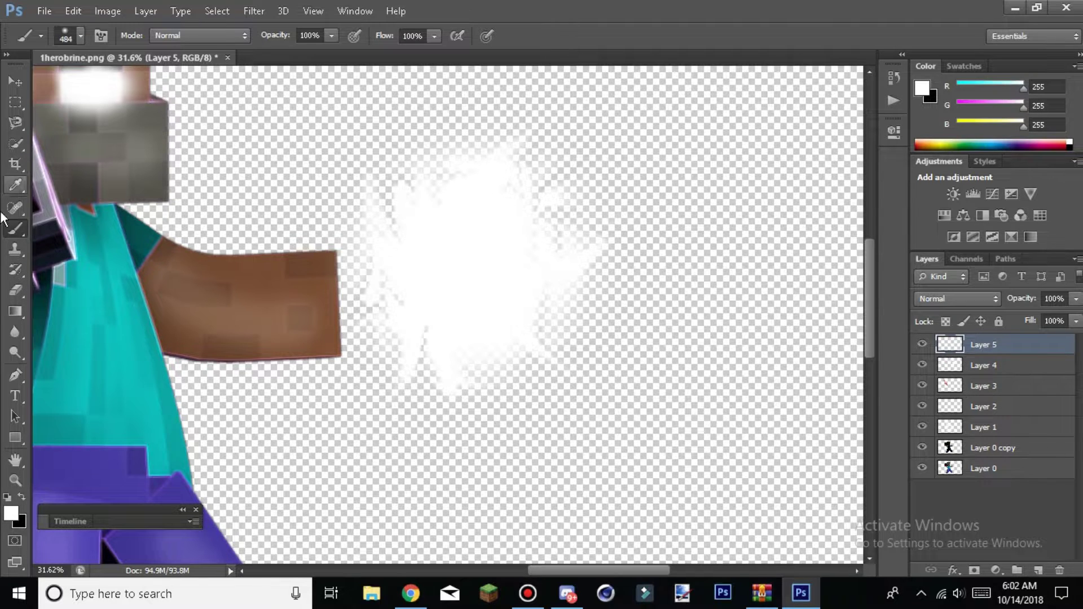
pyautogui.scroll(-4, 111, 251)
pyautogui.click(1025, 367)
pyautogui.click(255, 10)
pyautogui.click(305, 104)
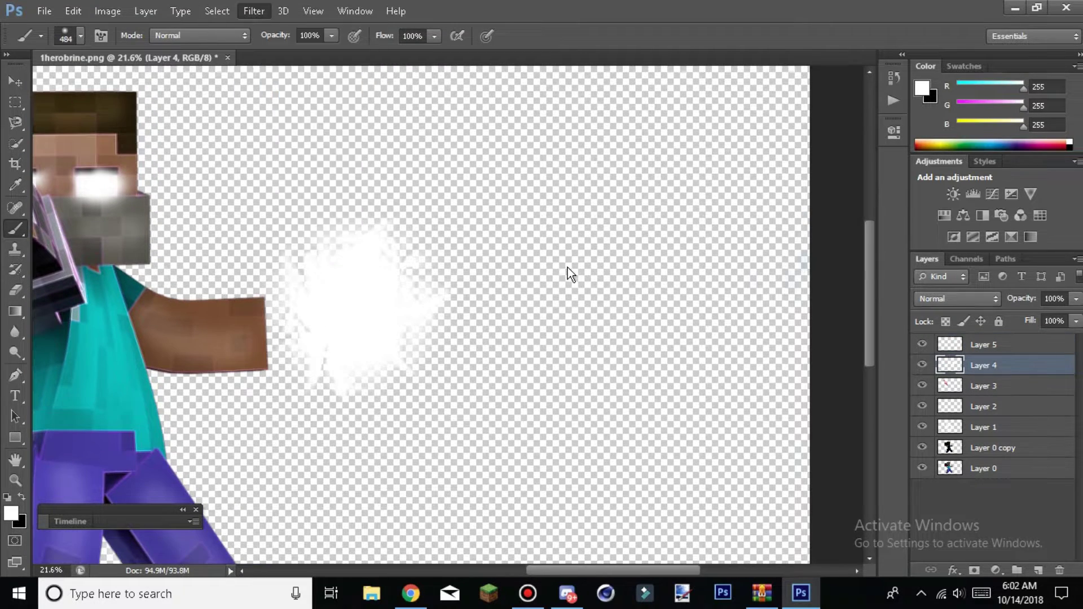
pyautogui.hotkey('ctrl', 'shift', 'x')
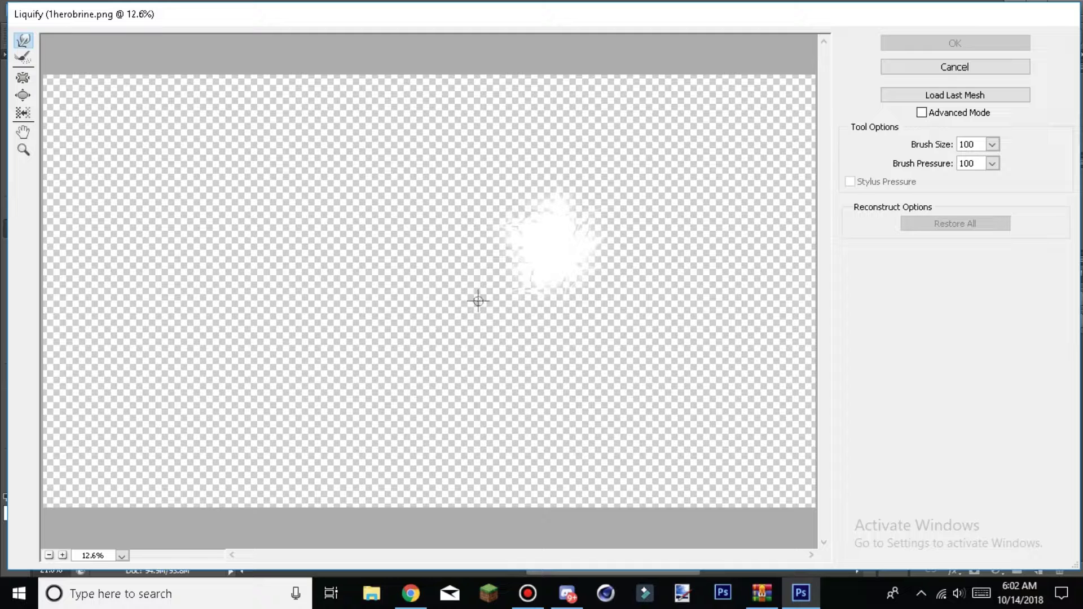
pyautogui.click(962, 46)
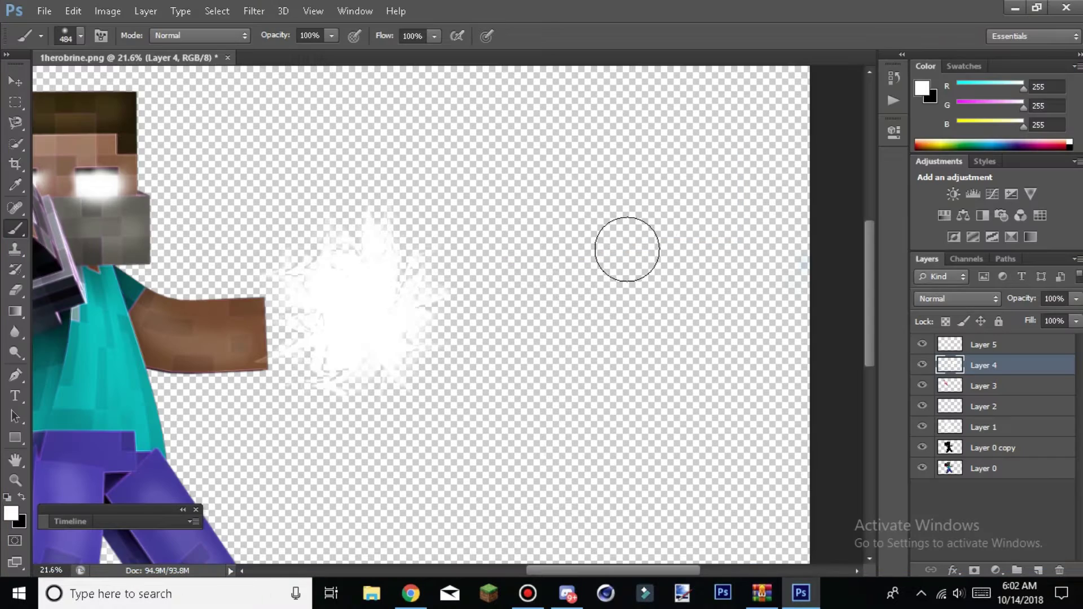
# Paint purple (RGB 114, 5, 124) over the white ball on Layer 4 and try trimming its edges with a 162 px eraser
pyautogui.click(1026, 142)
pyautogui.moveTo(243, 271)
pyautogui.mouseDown()
pyautogui.moveTo(344, 338)
pyautogui.moveTo(302, 242)
pyautogui.moveTo(363, 362)
pyautogui.moveTo(395, 338)
pyautogui.moveTo(230, 239)
pyautogui.moveTo(449, 319)
pyautogui.moveTo(352, 391)
pyautogui.mouseUp()
pyautogui.press('e')
pyautogui.click(80, 36)
pyautogui.moveTo(105, 89); pyautogui.dragTo(111, 89)
pyautogui.moveTo(421, 224)
pyautogui.mouseDown()
pyautogui.moveTo(429, 264)
pyautogui.moveTo(286, 387)
pyautogui.moveTo(278, 368)
pyautogui.moveTo(361, 225)
pyautogui.moveTo(451, 231)
pyautogui.mouseUp()
pyautogui.hotkey('ctrl', 'alt', 'z')
pyautogui.hotkey('ctrl', 'alt', 'z')
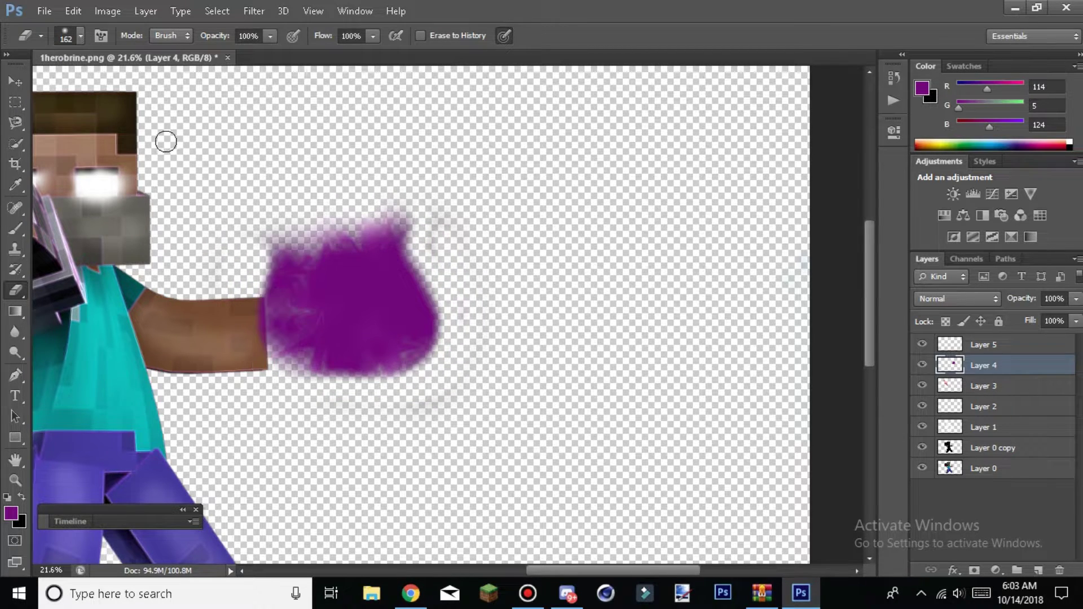
# Erase the purple ball from Layer 4 and dab a small purple orb with a white center at the end of the arm
pyautogui.moveTo(344, 261)
pyautogui.mouseDown()
pyautogui.moveTo(275, 376)
pyautogui.moveTo(371, 301)
pyautogui.moveTo(356, 352)
pyautogui.moveTo(385, 227)
pyautogui.moveTo(418, 313)
pyautogui.mouseUp()
pyautogui.press('b')
pyautogui.click(308, 315)
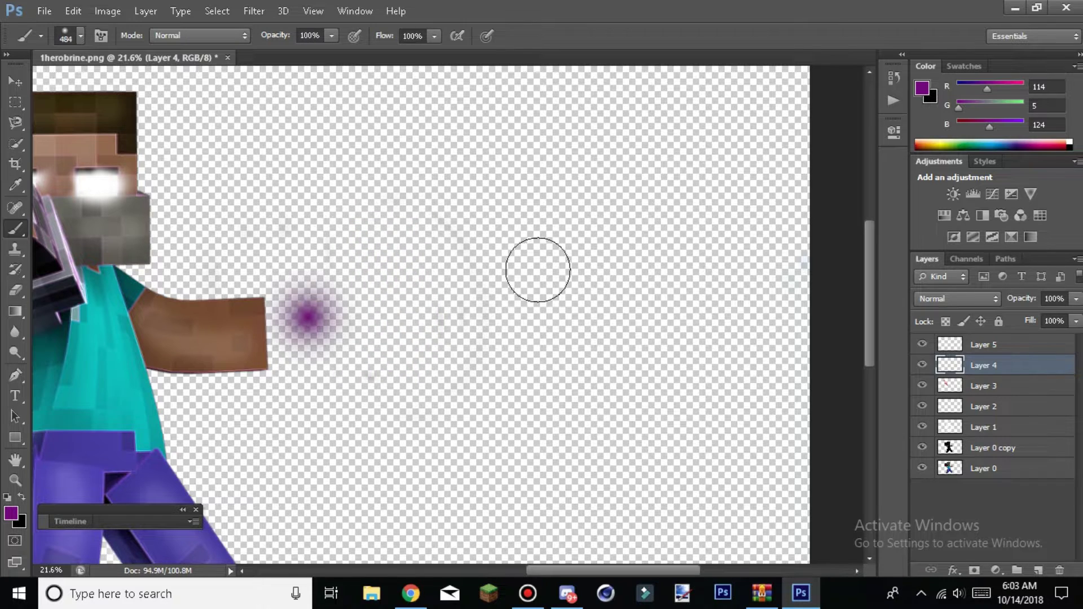
pyautogui.click(1071, 145)
pyautogui.click(313, 316)
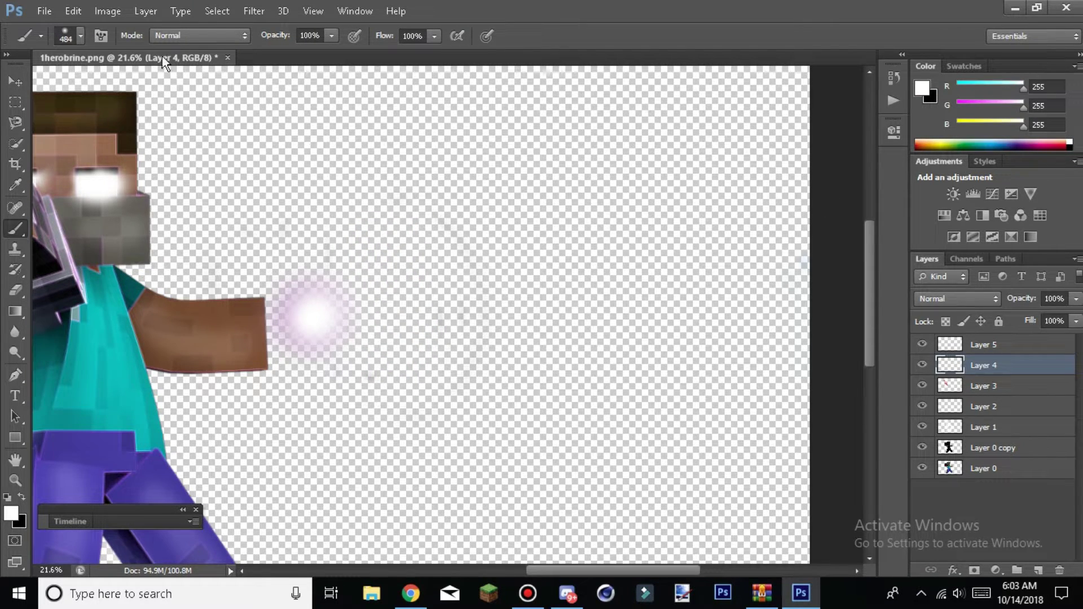
# Repaint the orb at the end of the arm as a larger purple glow and dab a white core in its center
pyautogui.click(1034, 142)
pyautogui.click(316, 315)
pyautogui.click(1070, 145)
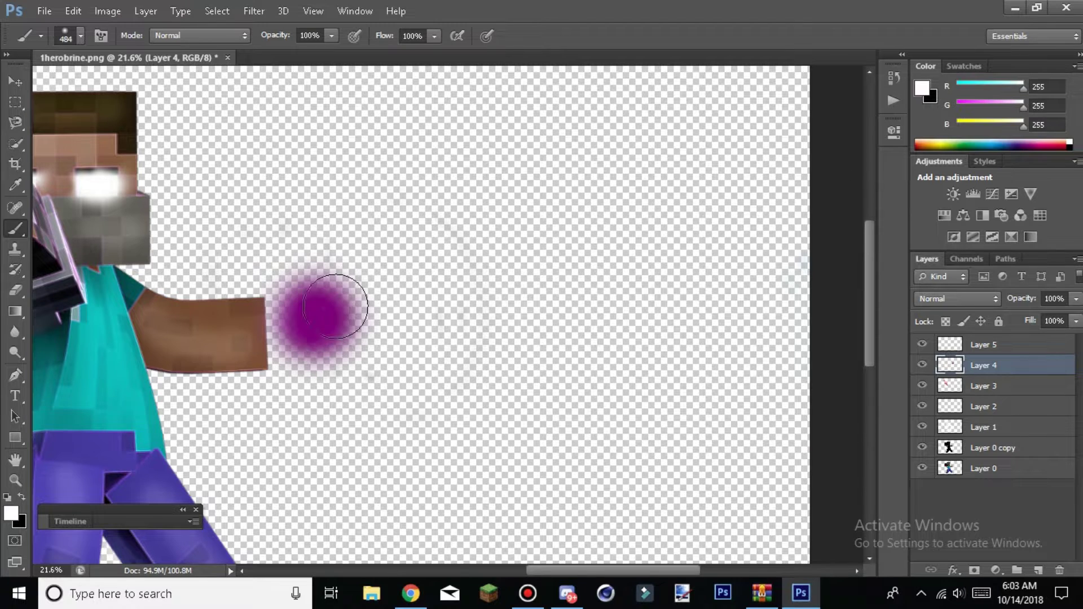
pyautogui.click(313, 310)
pyautogui.click(253, 11)
pyautogui.click(282, 72)
pyautogui.press('Escape')
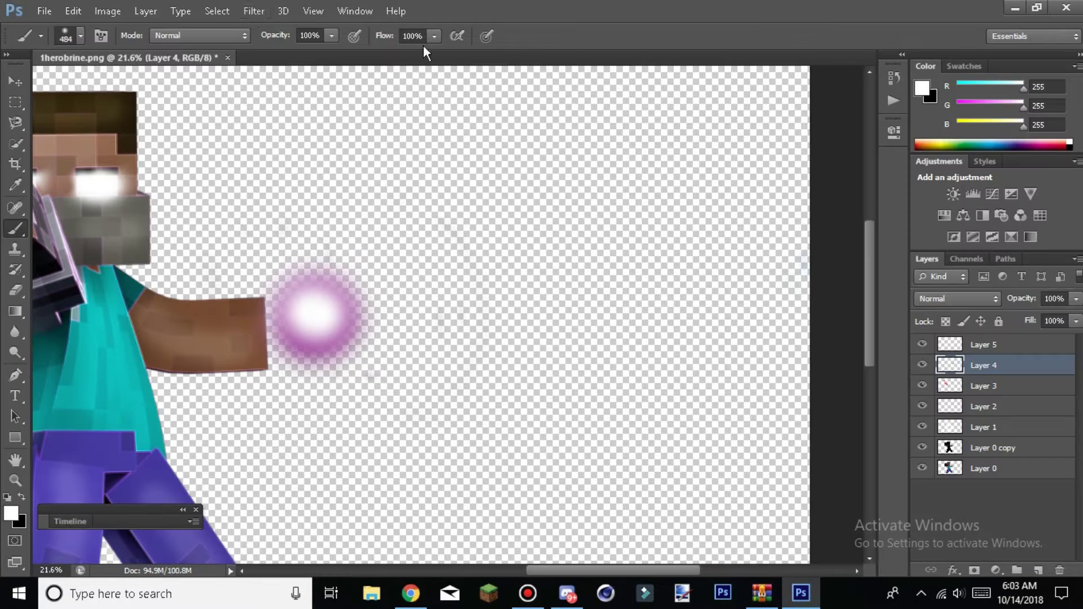
# Warp the purple orb on Layer 4 into flame-like spikes with the Liquify filter
pyautogui.click(254, 10)
pyautogui.click(266, 89)
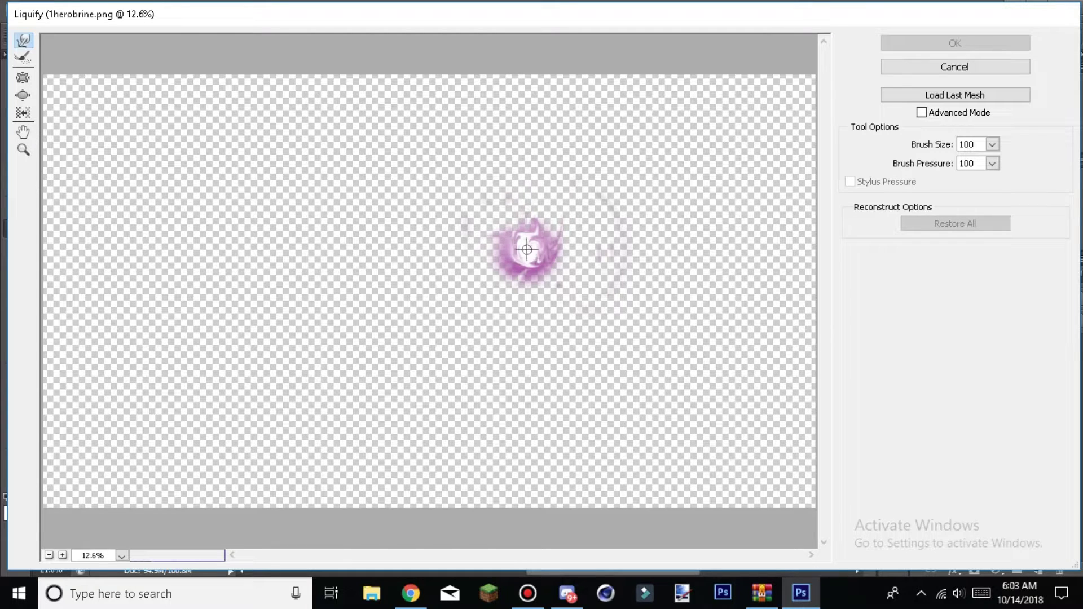
pyautogui.click(928, 45)
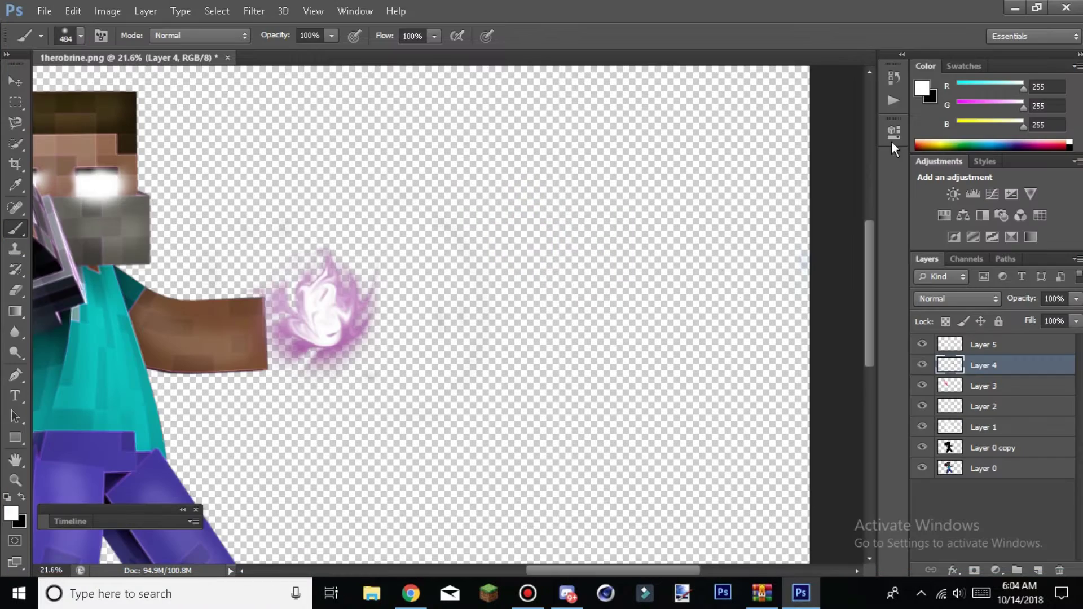
# Set the blend mode of Layer 4 to Color Dodge
pyautogui.hscroll(-5, 622, 344)
pyautogui.scroll(-1, 622, 344)
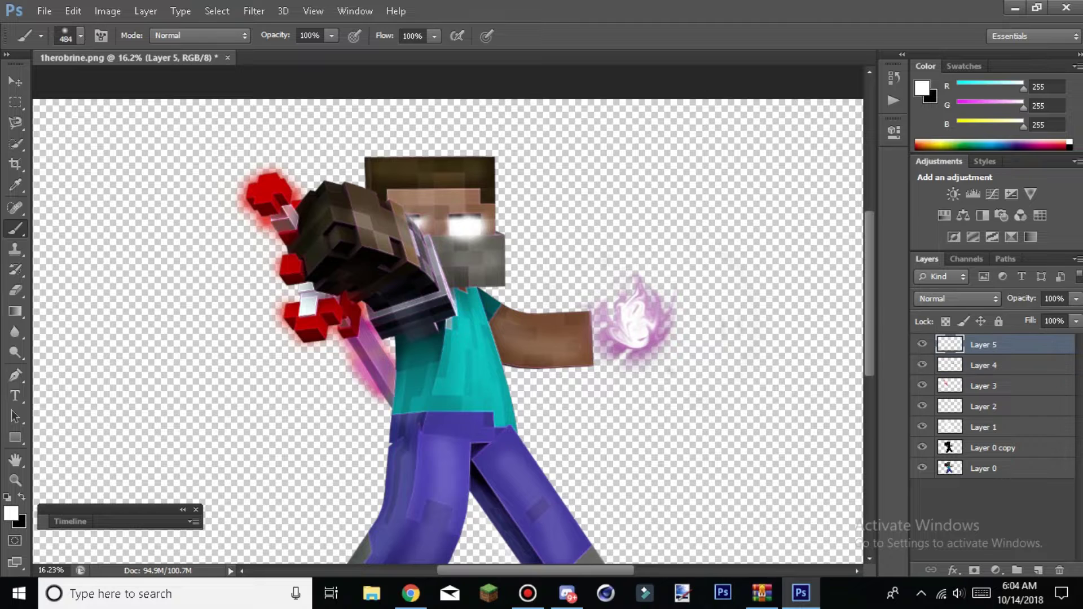
pyautogui.click(958, 299)
pyautogui.click(948, 248)
pyautogui.click(958, 299)
pyautogui.click(945, 147)
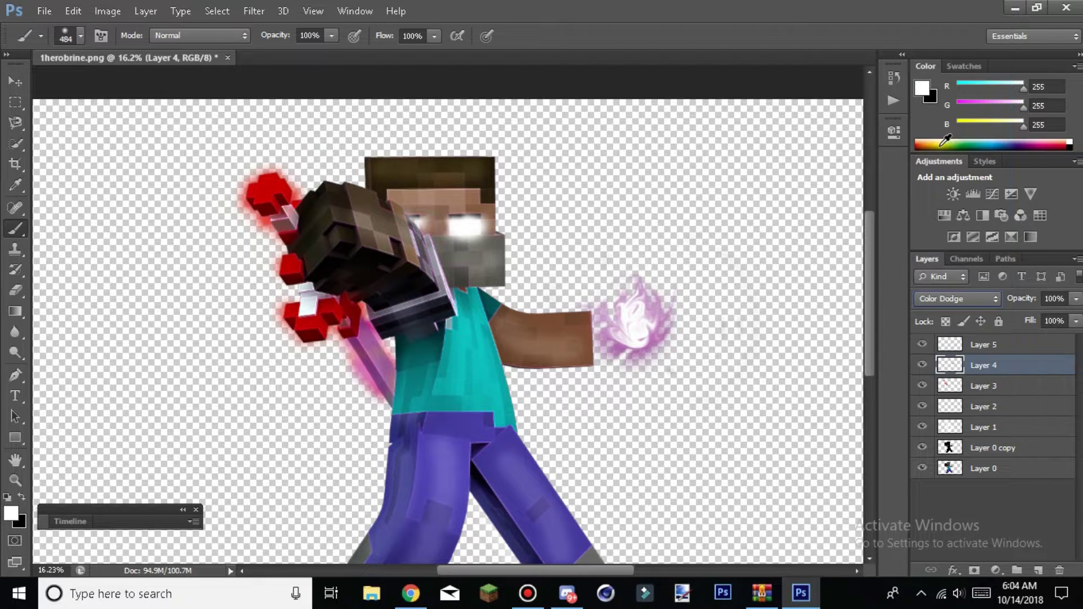
# Paint a purple glow (RGB 142, 50, 136) along the head and outstretched arm on Layer 5, and set that layer to Color Dodge
pyautogui.click(1030, 141)
pyautogui.click(984, 345)
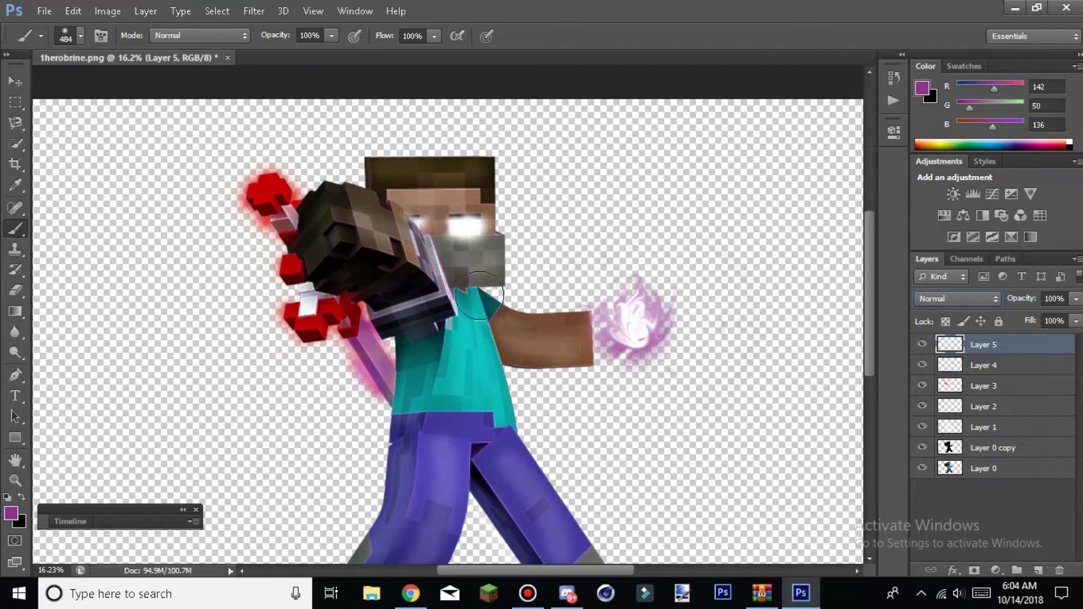
pyautogui.moveTo(495, 225)
pyautogui.mouseDown()
pyautogui.moveTo(497, 260)
pyautogui.moveTo(497, 181)
pyautogui.moveTo(493, 283)
pyautogui.moveTo(518, 326)
pyautogui.moveTo(575, 327)
pyautogui.moveTo(549, 359)
pyautogui.moveTo(573, 331)
pyautogui.moveTo(556, 354)
pyautogui.moveTo(582, 353)
pyautogui.moveTo(543, 373)
pyautogui.moveTo(569, 361)
pyautogui.moveTo(490, 317)
pyautogui.moveTo(545, 339)
pyautogui.moveTo(555, 326)
pyautogui.moveTo(551, 347)
pyautogui.moveTo(587, 352)
pyautogui.mouseUp()
pyautogui.click(958, 298)
pyautogui.click(936, 147)
# Erase glow spill from the head and arm on Layer 5, and paint more purple beside the head, arm and upper leg
pyautogui.click(16, 292)
pyautogui.moveTo(493, 326); pyautogui.dragTo(483, 205)
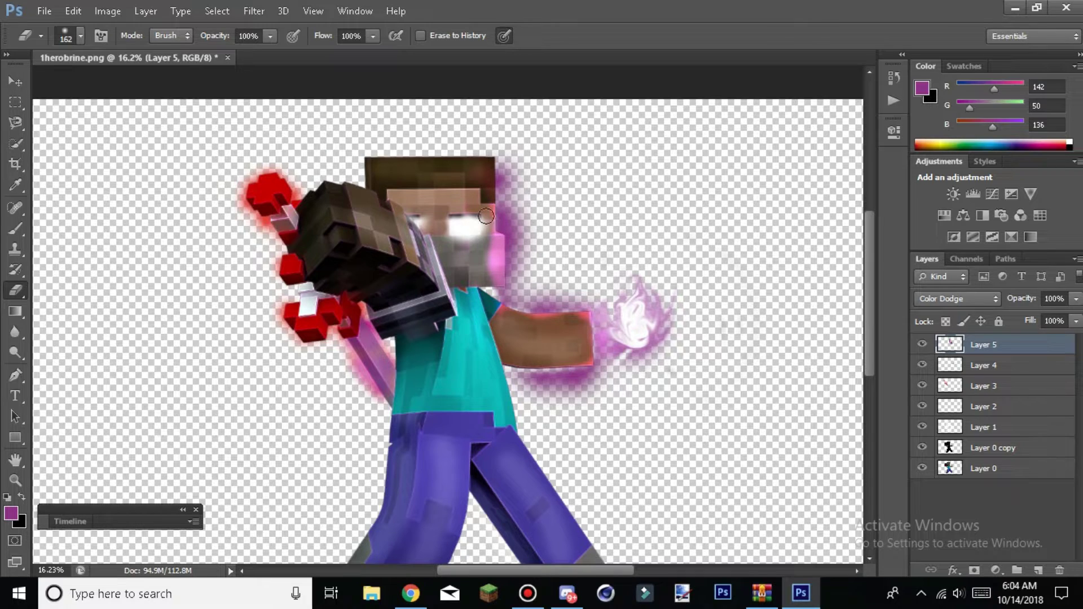
pyautogui.press('b')
pyautogui.moveTo(507, 170)
pyautogui.mouseDown()
pyautogui.moveTo(505, 265)
pyautogui.moveTo(530, 321)
pyautogui.mouseUp()
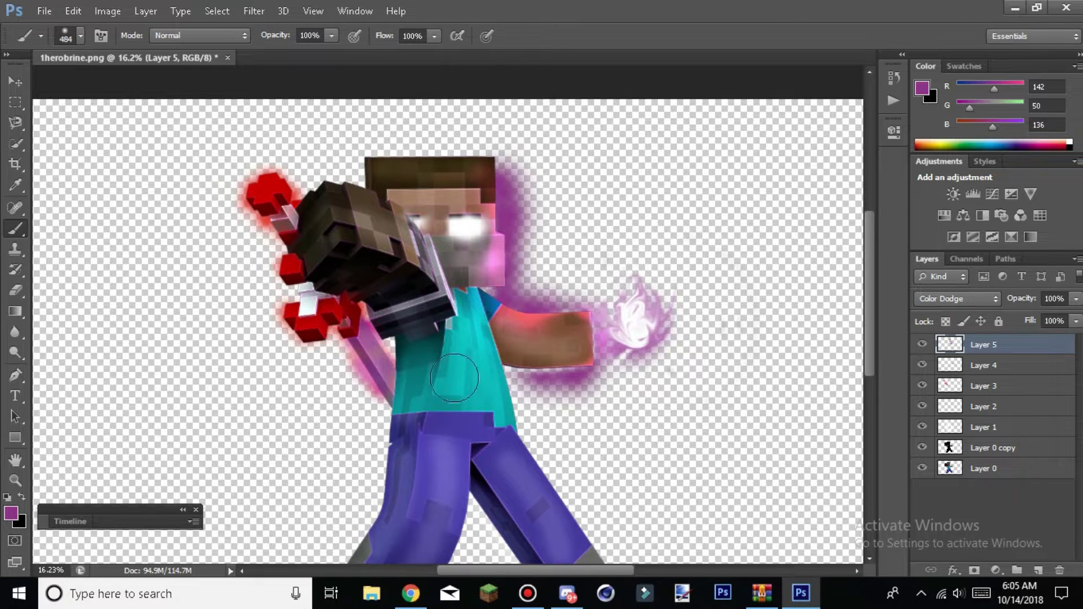
pyautogui.moveTo(520, 385); pyautogui.dragTo(537, 447)
# Trim the outer edge of the purple glow around the head, arm and hip with a 267 px eraser
pyautogui.scroll(-2, 633, 418)
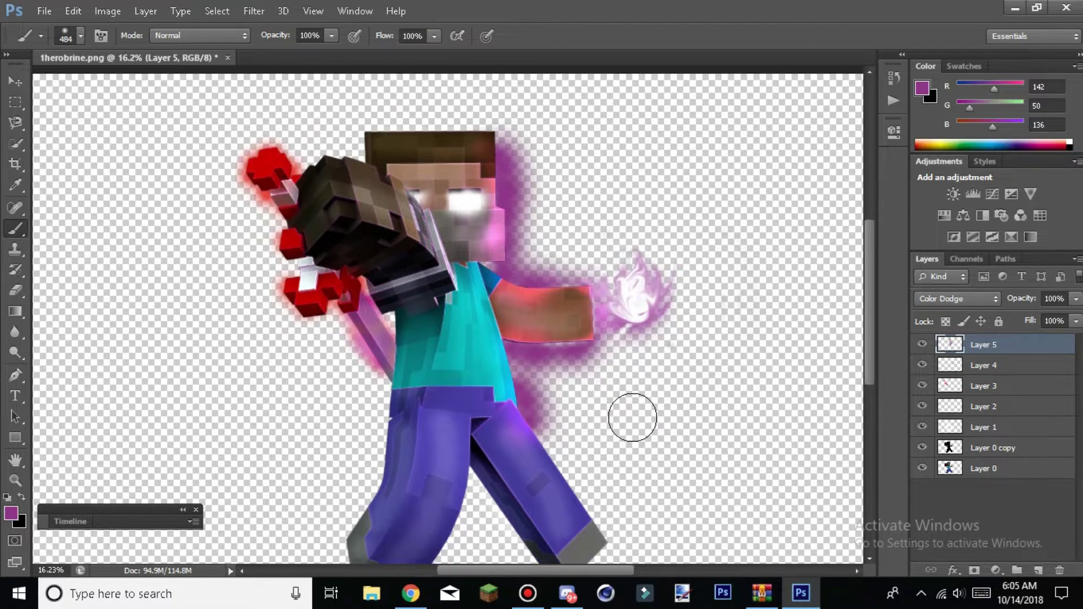
pyautogui.scroll(-5, 417, 312)
pyautogui.scroll(5, 449, 282)
pyautogui.click(16, 290)
pyautogui.moveTo(447, 129); pyautogui.dragTo(463, 132)
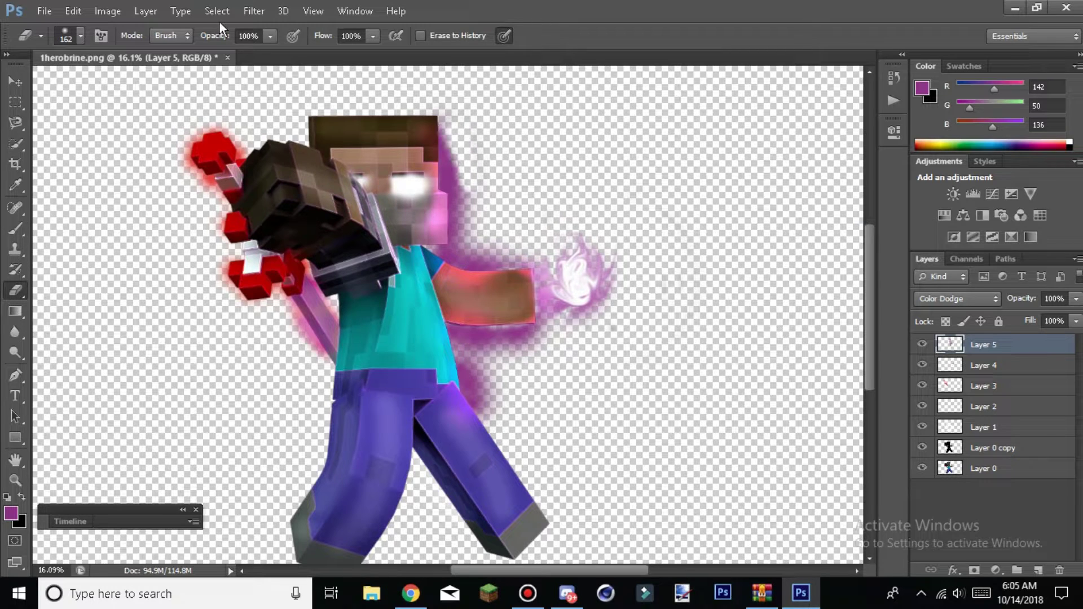
pyautogui.click(80, 35)
pyautogui.moveTo(141, 86); pyautogui.dragTo(146, 86)
pyautogui.moveTo(456, 148)
pyautogui.mouseDown()
pyautogui.moveTo(480, 228)
pyautogui.moveTo(503, 252)
pyautogui.mouseUp()
pyautogui.moveTo(484, 388)
pyautogui.mouseDown()
pyautogui.moveTo(481, 362)
pyautogui.moveTo(534, 343)
pyautogui.mouseUp()
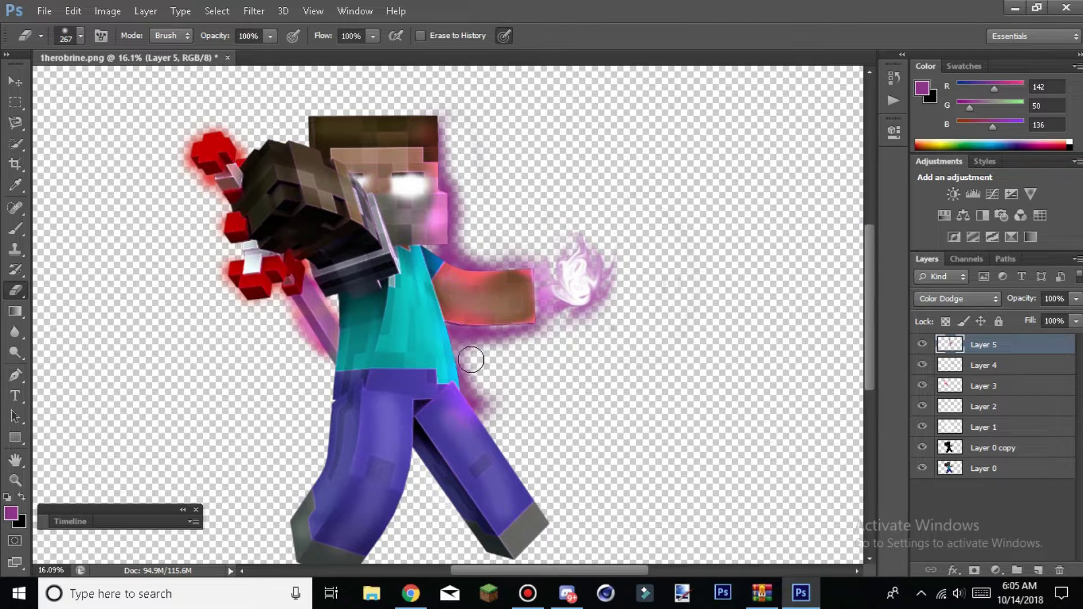
# Repaint the purple glow beneath the outstretched arm and thin it with the eraser
pyautogui.click(16, 228)
pyautogui.moveTo(463, 333); pyautogui.dragTo(522, 330)
pyautogui.click(15, 290)
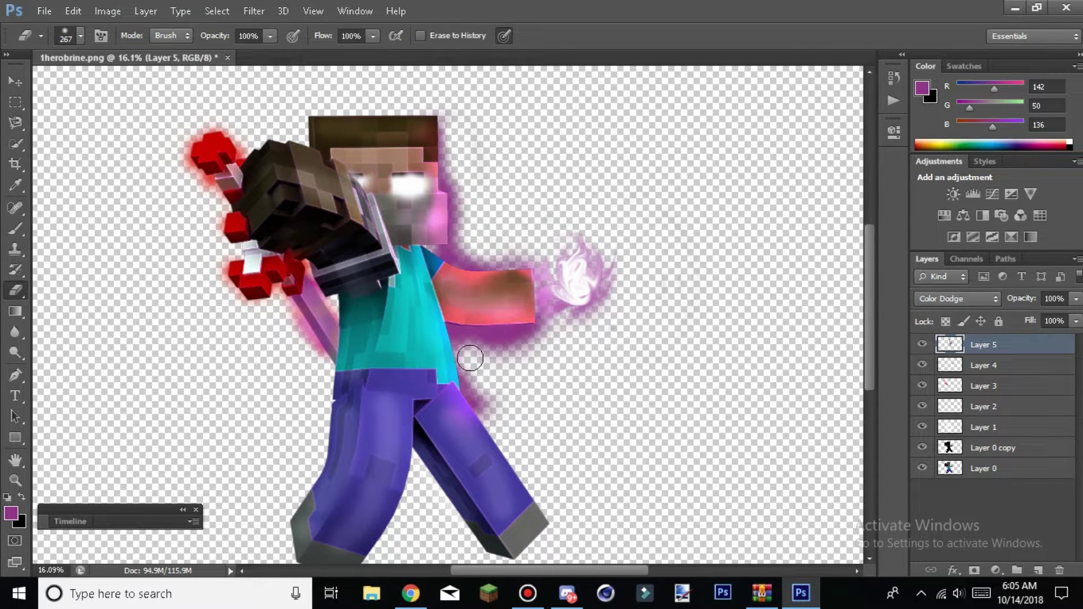
pyautogui.moveTo(472, 358)
pyautogui.mouseDown()
pyautogui.moveTo(457, 296)
pyautogui.moveTo(506, 301)
pyautogui.moveTo(449, 285)
pyautogui.mouseUp()
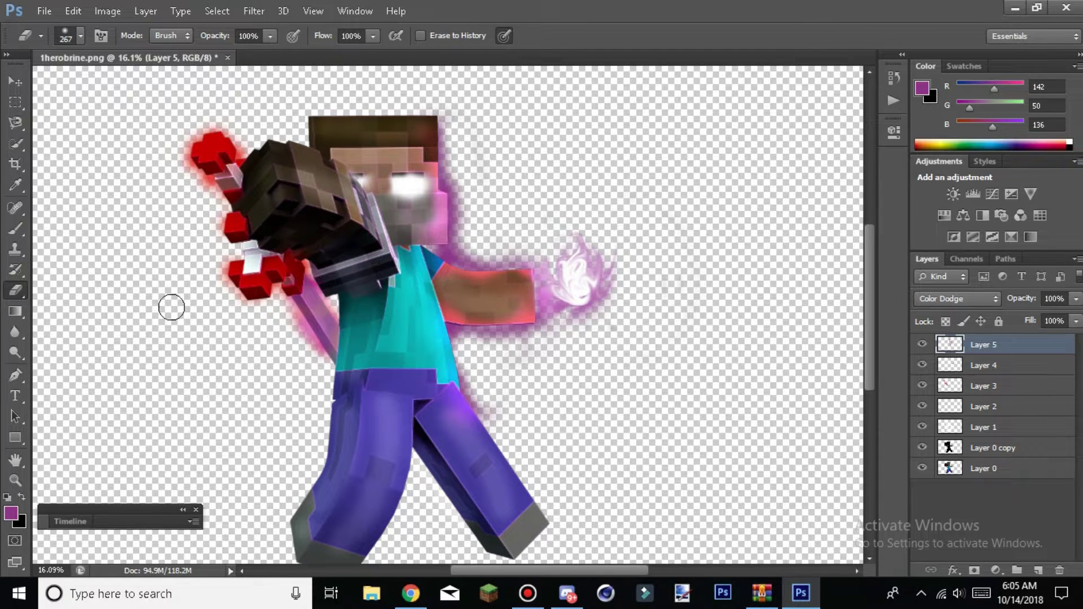
# Add an empty layer above Layer 5 and paint purple strokes over the weapon's handle with a 79 px brush
pyautogui.press('b')
pyautogui.click(81, 35)
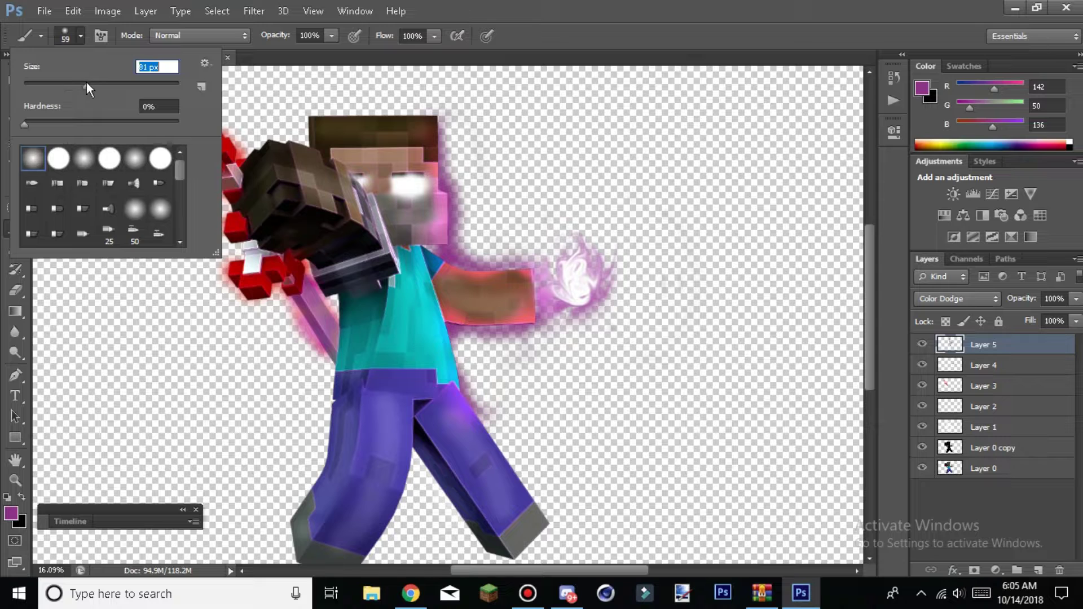
pyautogui.moveTo(87, 82); pyautogui.dragTo(86, 83)
pyautogui.click(286, 318)
pyautogui.hotkey('ctrl', 'shift', 'alt', 'n')
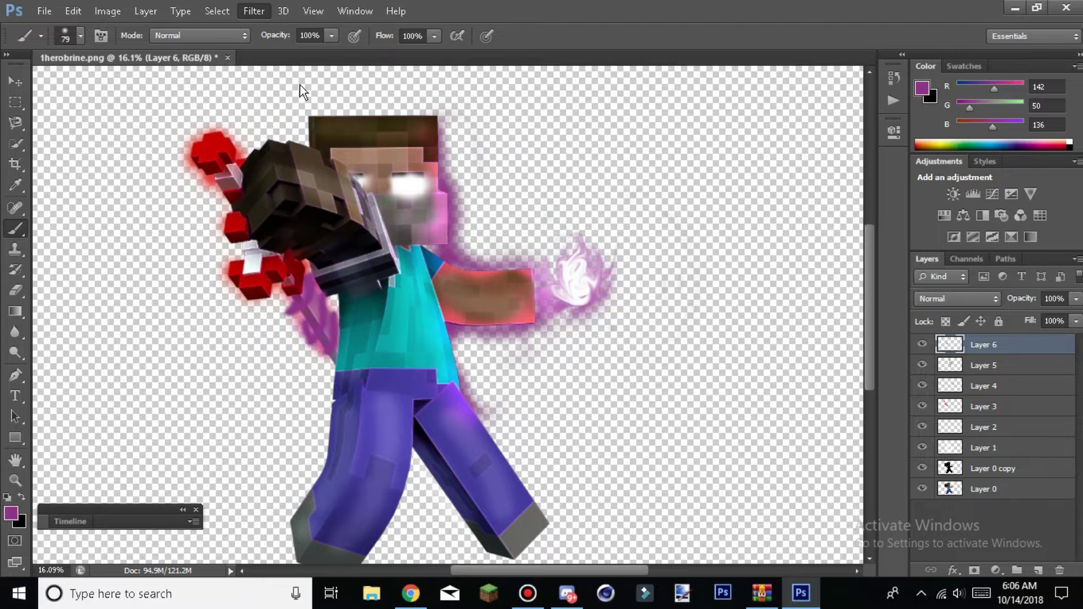
# Warp the purple strokes on Layer 6 into wisps with Liquify, and set the layer's blend mode to Overlay
pyautogui.hotkey('ctrl', 'shift', 'x')
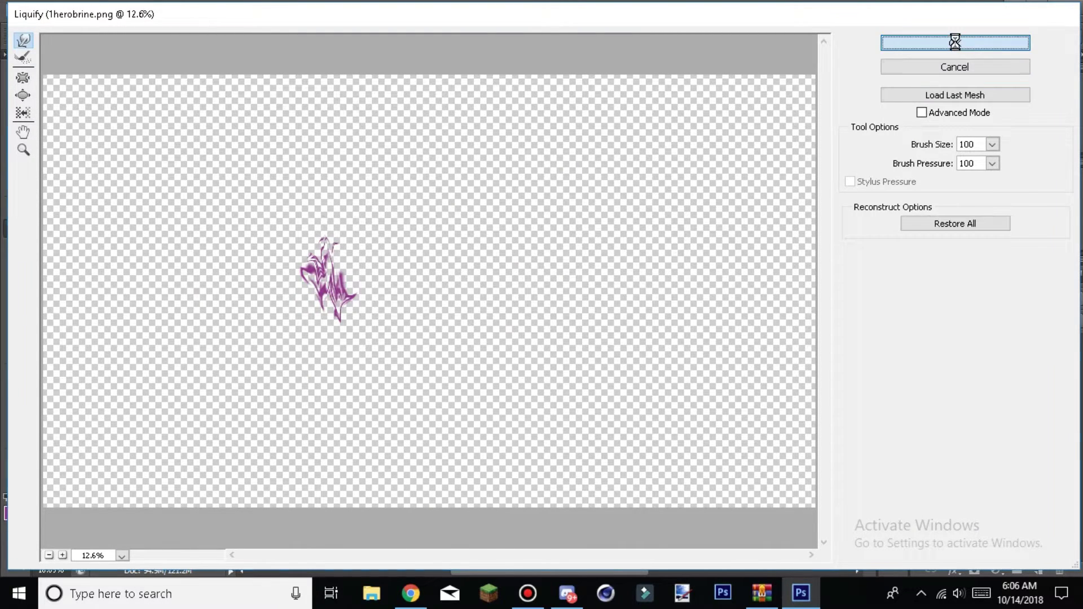
pyautogui.click(955, 43)
pyautogui.click(15, 290)
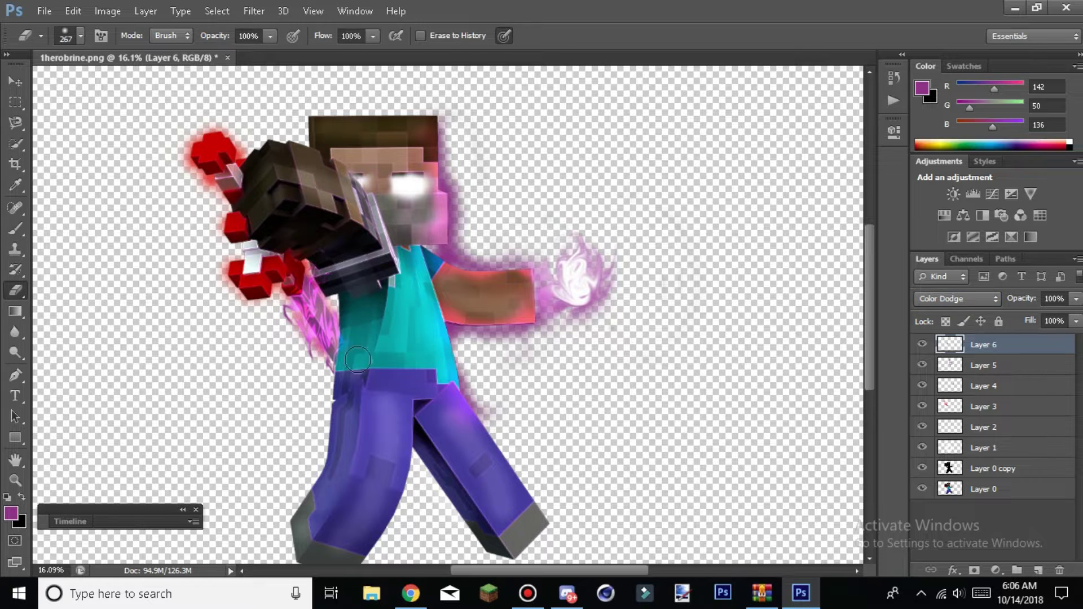
pyautogui.click(956, 295)
pyautogui.click(945, 212)
pyautogui.click(945, 296)
pyautogui.click(931, 199)
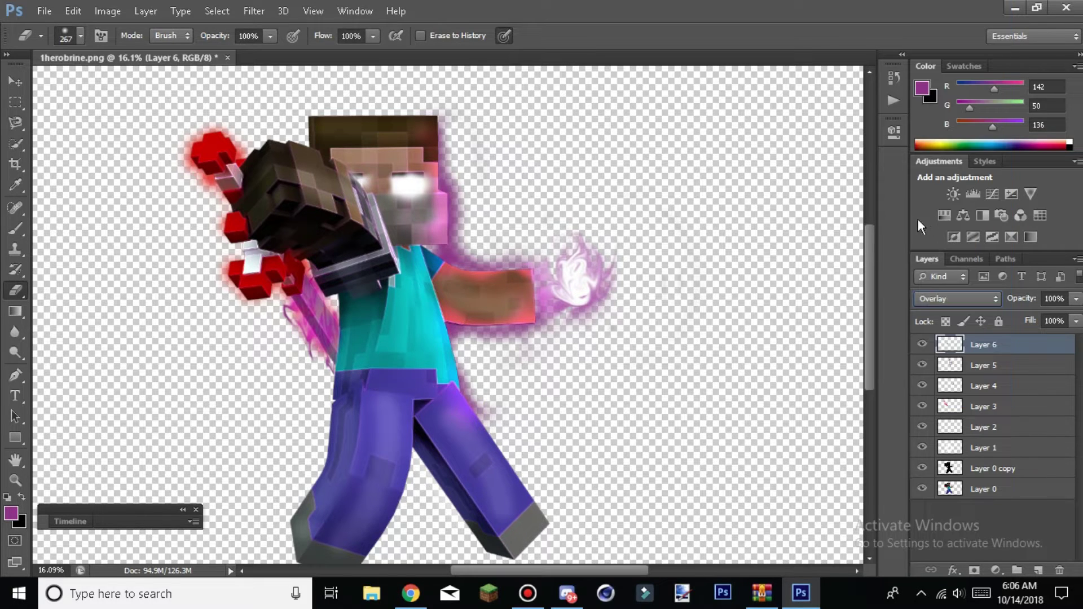
# Add an empty layer above Layer 6 and choose white as the brush color
pyautogui.scroll(-2, 587, 357)
pyautogui.click(1038, 570)
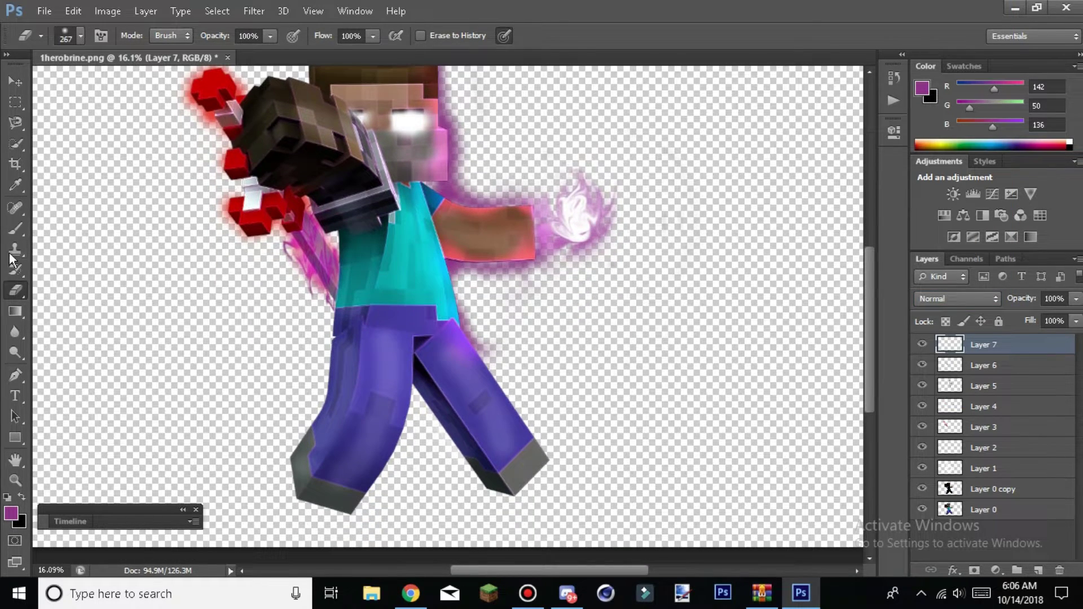
pyautogui.press('b')
pyautogui.click(1071, 145)
pyautogui.scroll(2, 658, 186)
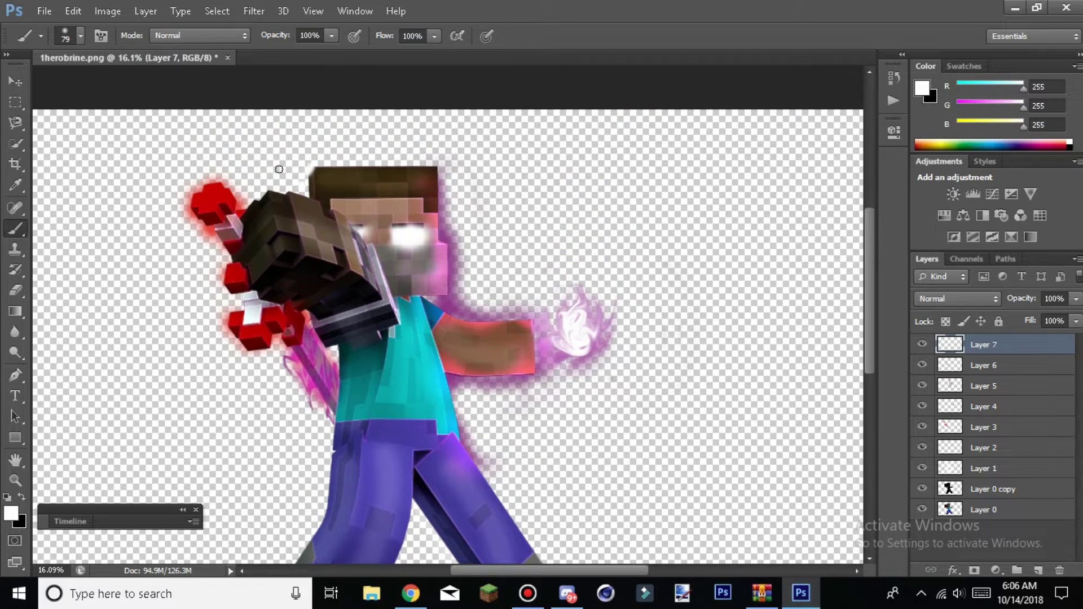
# Try a white glow around the bent leg's foot on Layer 7 with a 156 px brush, and erase it
pyautogui.click(15, 290)
pyautogui.click(310, 171)
pyautogui.scroll(-3, 592, 200)
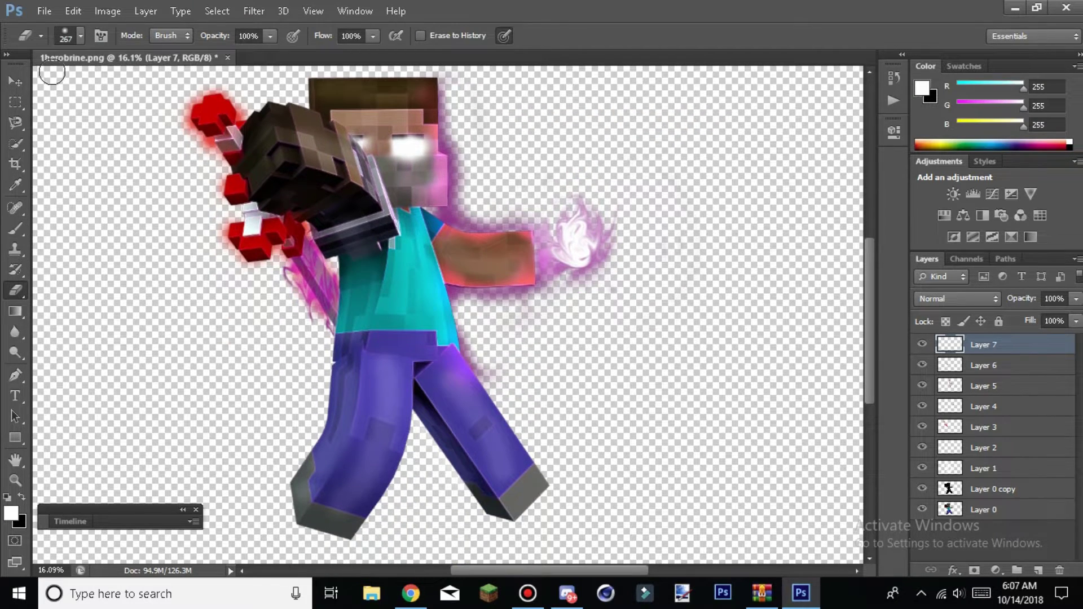
pyautogui.click(81, 35)
pyautogui.click(15, 228)
pyautogui.click(81, 36)
pyautogui.click(115, 85)
pyautogui.moveTo(293, 469); pyautogui.dragTo(301, 521)
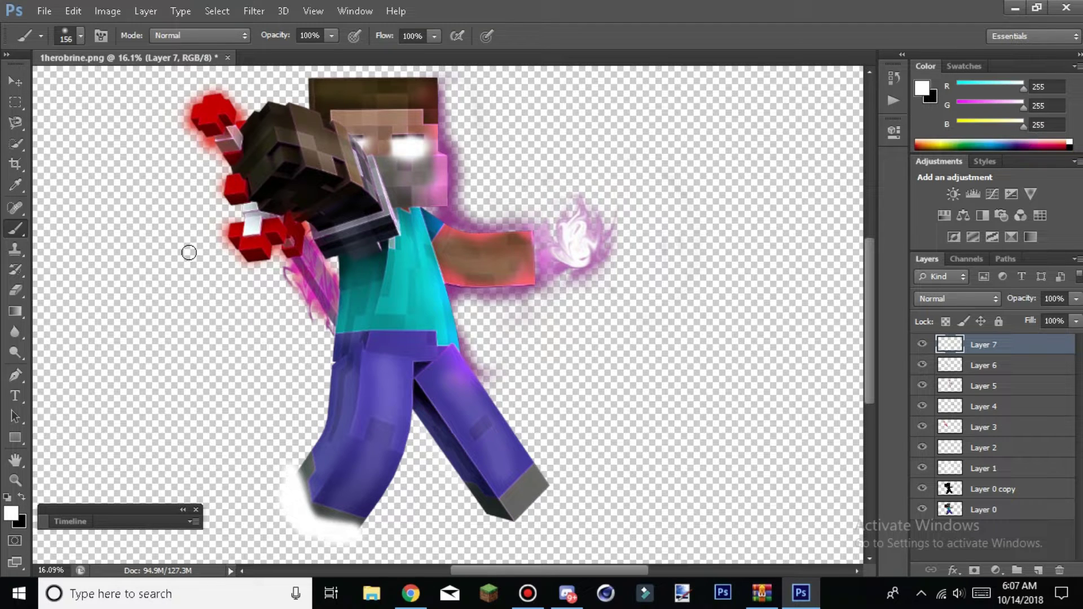
pyautogui.press('e')
pyautogui.moveTo(299, 474)
pyautogui.mouseDown()
pyautogui.moveTo(273, 491)
pyautogui.moveTo(335, 533)
pyautogui.mouseUp()
# Try a purple stroke (RGB 127, 10, 111) with a white core around the bent leg's foot on Layer 7
pyautogui.click(1037, 144)
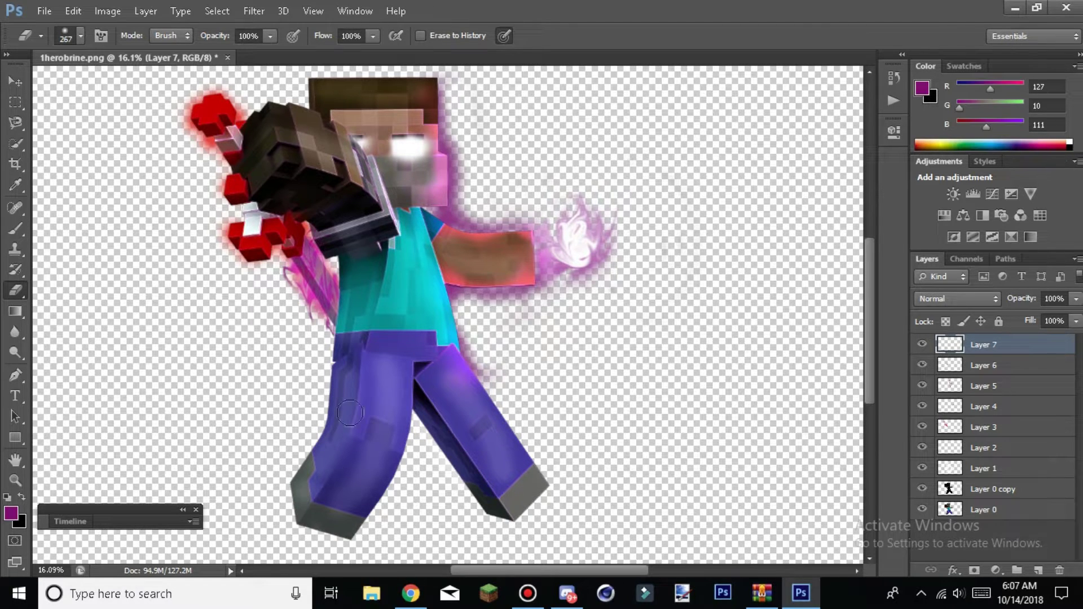
pyautogui.click(15, 228)
pyautogui.moveTo(274, 477)
pyautogui.mouseDown()
pyautogui.moveTo(309, 535)
pyautogui.moveTo(333, 545)
pyautogui.moveTo(288, 499)
pyautogui.moveTo(323, 540)
pyautogui.mouseUp()
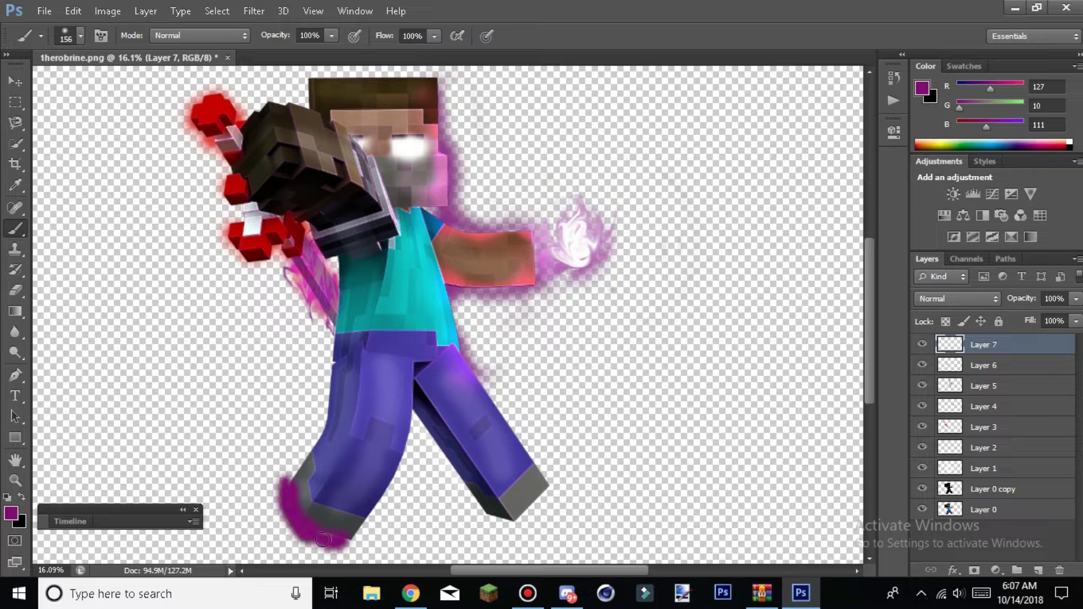
pyautogui.click(1071, 144)
pyautogui.moveTo(288, 499)
pyautogui.mouseDown()
pyautogui.moveTo(312, 533)
pyautogui.moveTo(298, 506)
pyautogui.mouseUp()
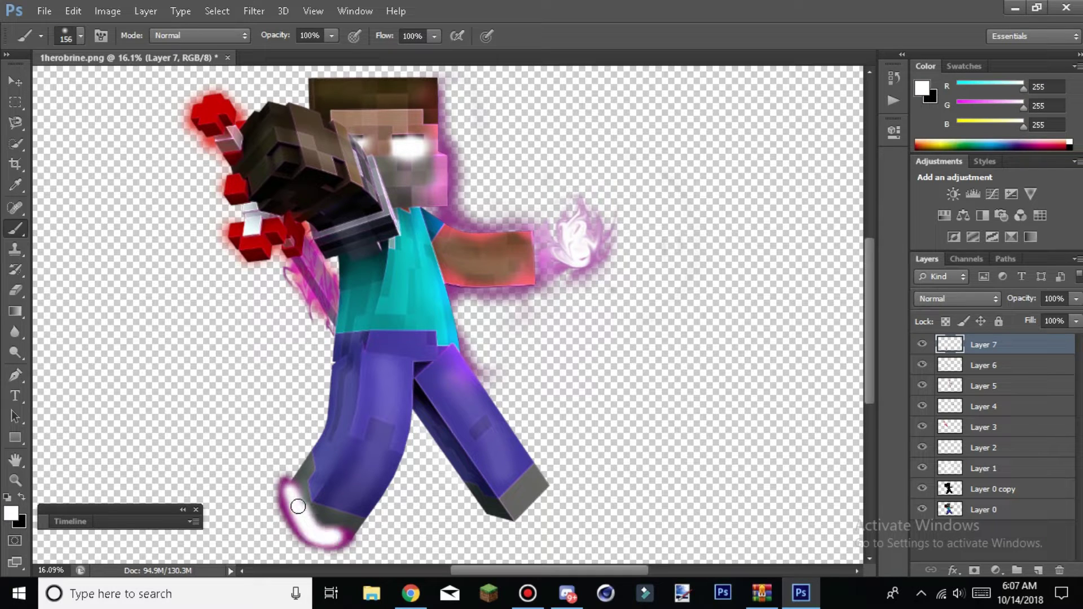
# Set the blend mode of Layer 7 to Color Dodge and erase the purple and white stroke around the foot
pyautogui.click(958, 298)
pyautogui.click(946, 196)
pyautogui.click(957, 298)
pyautogui.click(959, 147)
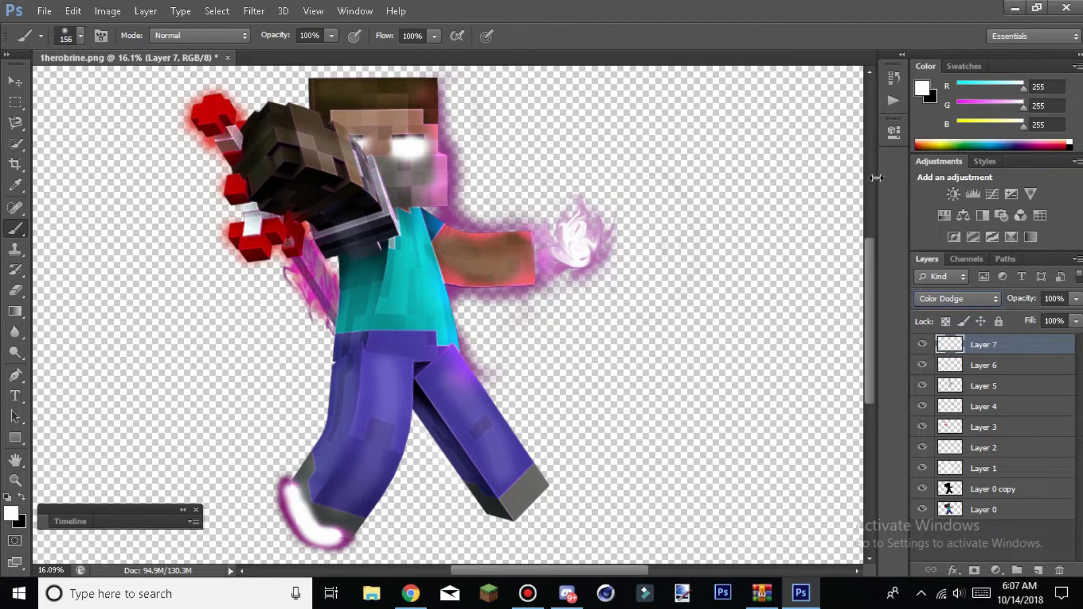
pyautogui.click(15, 290)
pyautogui.moveTo(287, 484)
pyautogui.mouseDown()
pyautogui.moveTo(283, 551)
pyautogui.moveTo(320, 531)
pyautogui.moveTo(311, 538)
pyautogui.mouseUp()
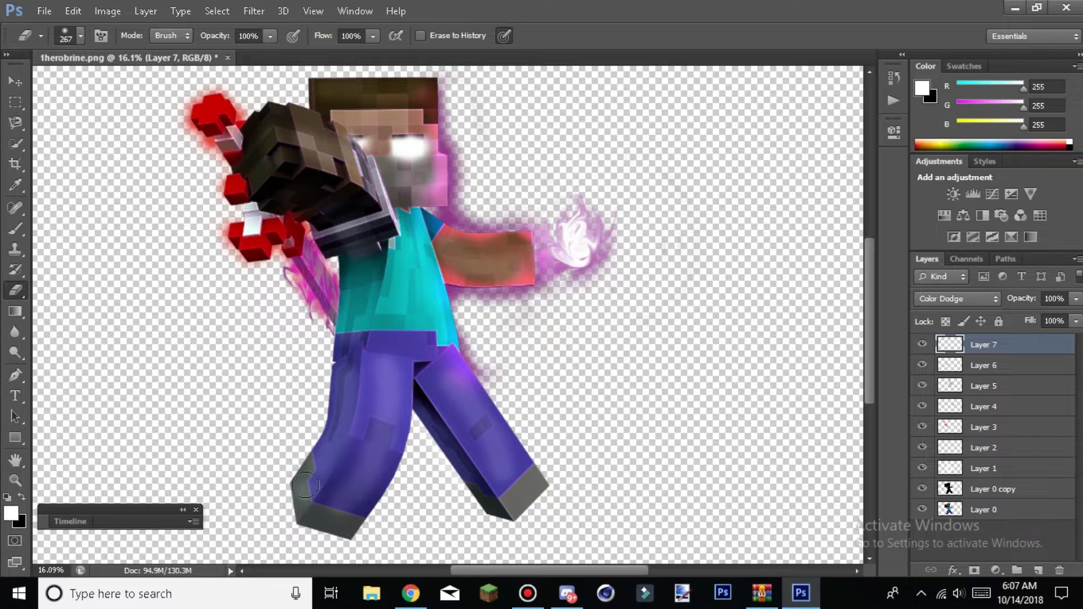
# Paint a pinkish-purple glow (RGB 174, 87, 153) around the legs, body and head on Layer 7, erasing the spill on the figure
pyautogui.click(15, 229)
pyautogui.click(1032, 148)
pyautogui.moveTo(470, 368); pyautogui.dragTo(546, 481)
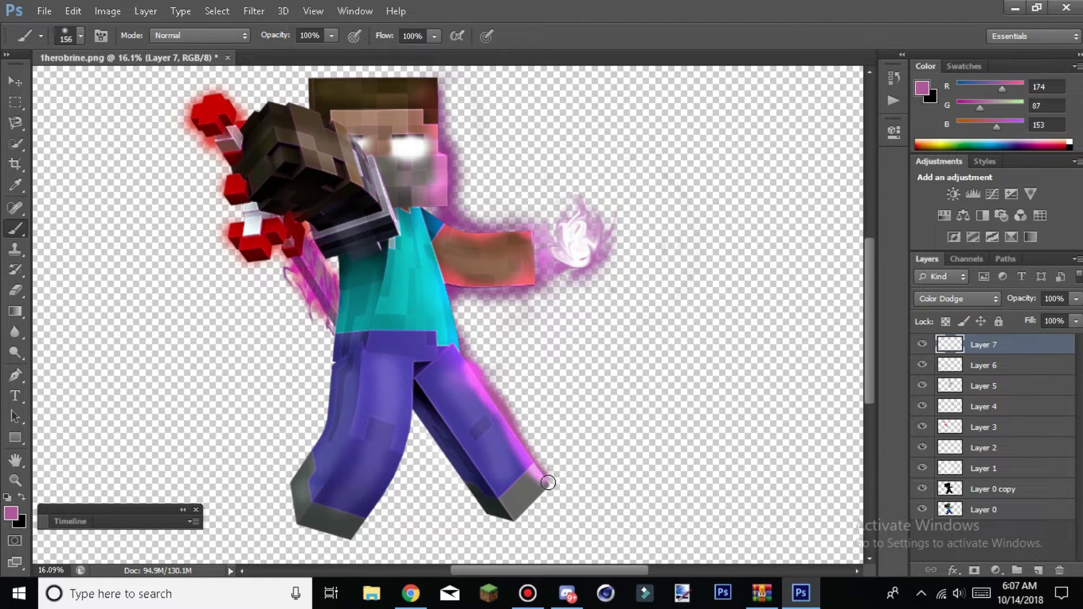
pyautogui.click(17, 287)
pyautogui.moveTo(458, 373)
pyautogui.mouseDown()
pyautogui.moveTo(533, 512)
pyautogui.moveTo(503, 523)
pyautogui.moveTo(479, 503)
pyautogui.moveTo(421, 414)
pyautogui.moveTo(383, 499)
pyautogui.moveTo(350, 534)
pyautogui.moveTo(320, 528)
pyautogui.moveTo(290, 501)
pyautogui.moveTo(328, 391)
pyautogui.moveTo(340, 262)
pyautogui.moveTo(293, 211)
pyautogui.moveTo(237, 178)
pyautogui.moveTo(258, 109)
pyautogui.moveTo(317, 105)
pyautogui.moveTo(311, 86)
pyautogui.moveTo(342, 76)
pyautogui.moveTo(386, 72)
pyautogui.moveTo(378, 78)
pyautogui.moveTo(446, 121)
pyautogui.mouseUp()
pyautogui.click(15, 228)
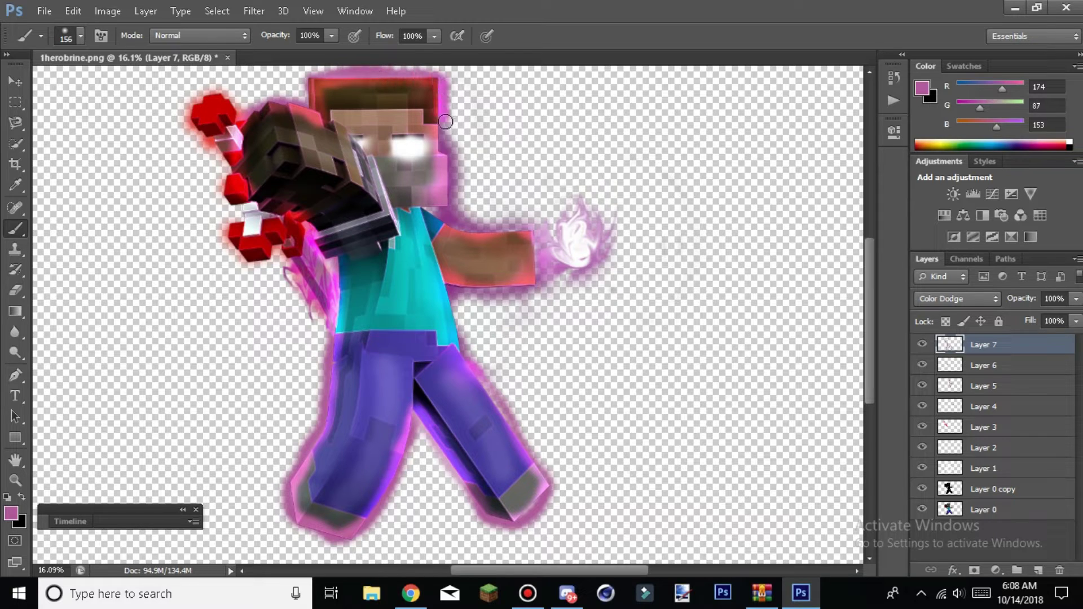
# Erase glow spill inside the legs and head on Layer 7, and touch up the glow between the head and weapon
pyautogui.click(15, 290)
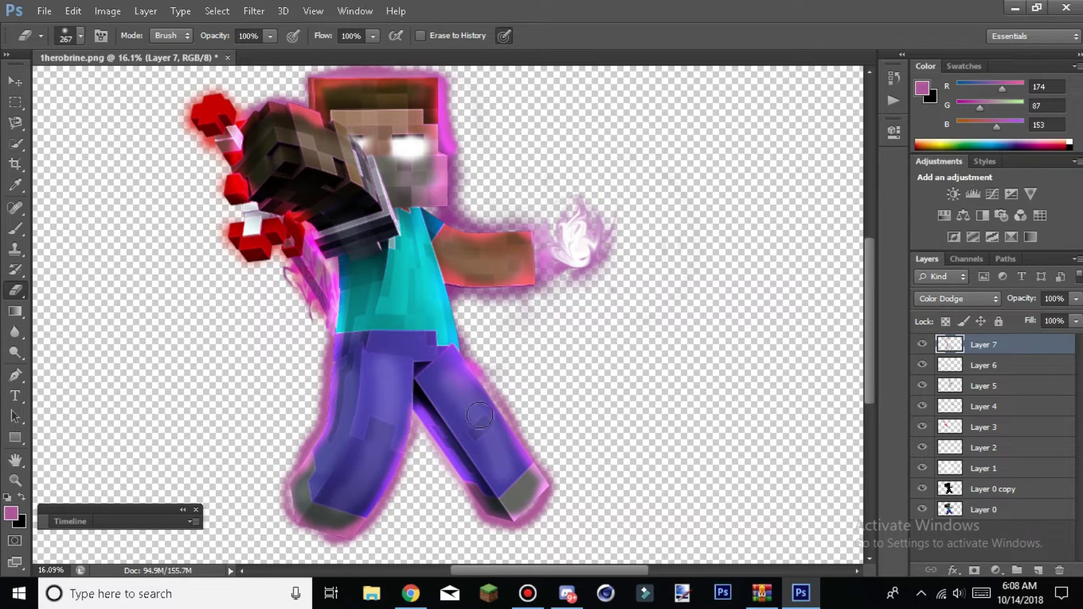
pyautogui.moveTo(479, 496)
pyautogui.mouseDown()
pyautogui.moveTo(455, 461)
pyautogui.moveTo(524, 473)
pyautogui.mouseUp()
pyautogui.moveTo(404, 120)
pyautogui.mouseDown()
pyautogui.moveTo(334, 86)
pyautogui.moveTo(366, 127)
pyautogui.mouseUp()
pyautogui.click(16, 229)
pyautogui.moveTo(300, 84)
pyautogui.mouseDown()
pyautogui.moveTo(304, 118)
pyautogui.moveTo(285, 117)
pyautogui.mouseUp()
pyautogui.click(11, 290)
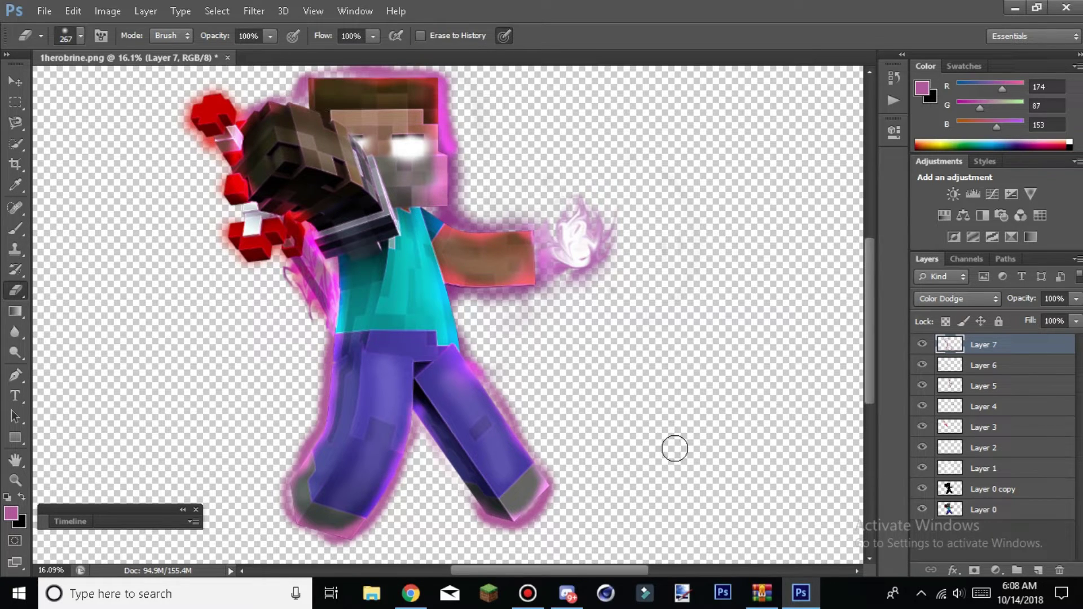
# Strengthen the pinkish-purple glow around the bent leg's foot and ready the eraser for cleaning its inner edge
pyautogui.click(15, 228)
pyautogui.moveTo(285, 486); pyautogui.dragTo(327, 536)
pyautogui.click(15, 291)
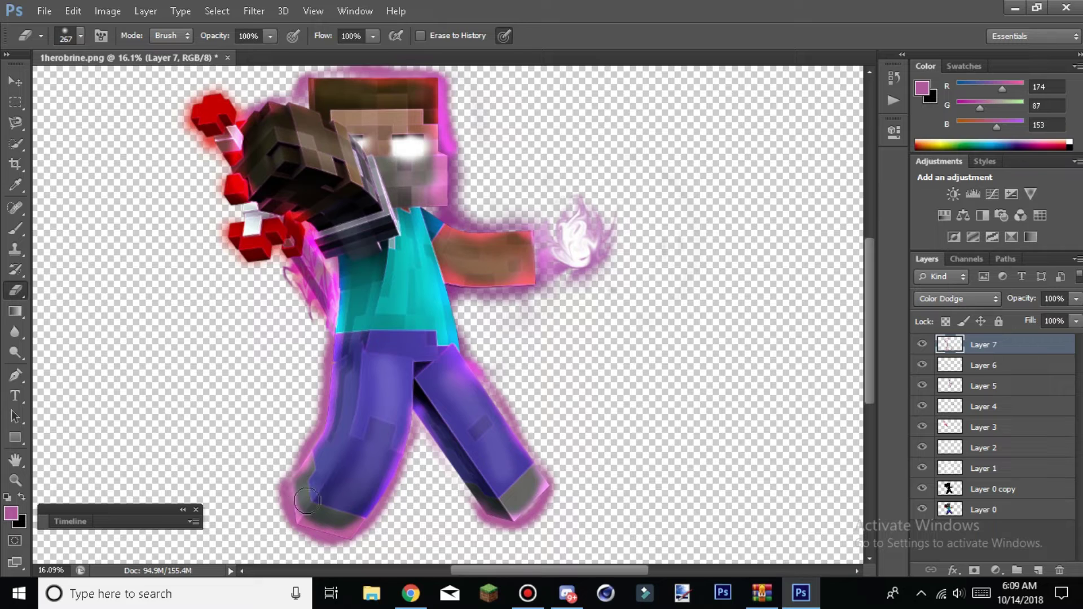
# Switch to Discord, send the calling contact the message "smbetr lagi record", and return to Photoshop
pyautogui.click(523, 374)
pyautogui.click(162, 261)
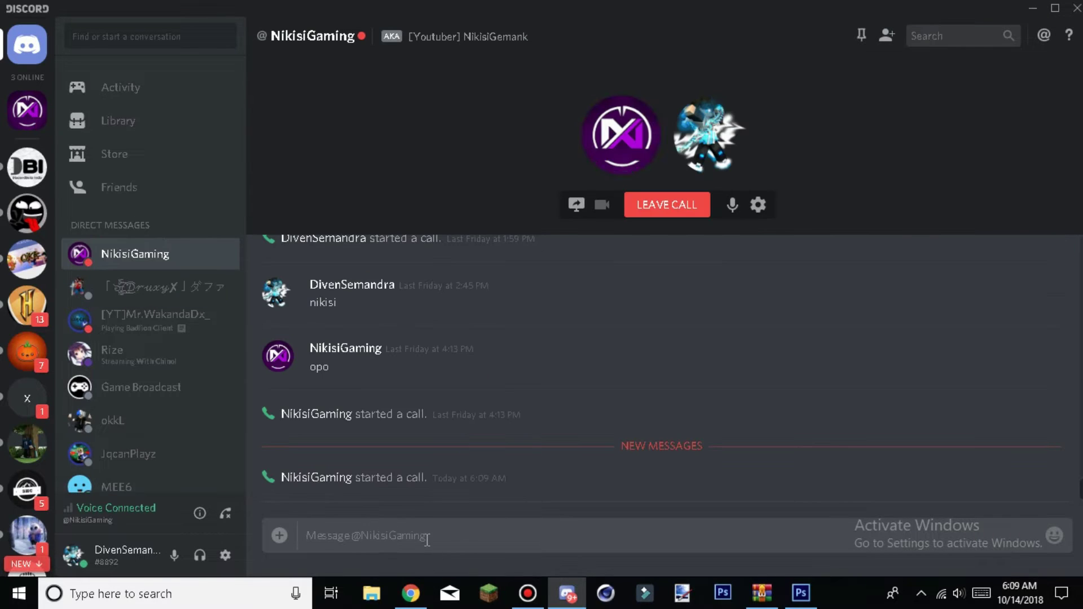
pyautogui.write('smbetr lagi record')
pyautogui.press('Return')
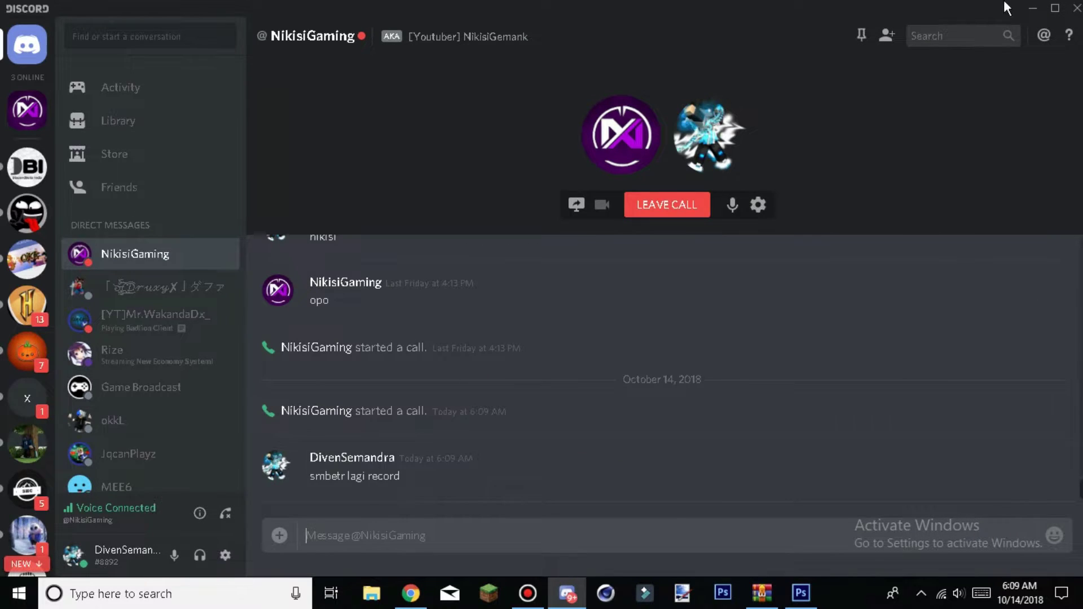
pyautogui.click(1033, 8)
# Erase the orange glow spill from the outstretched arm on Layer 5 and step back the stray eraser strokes
pyautogui.click(979, 367)
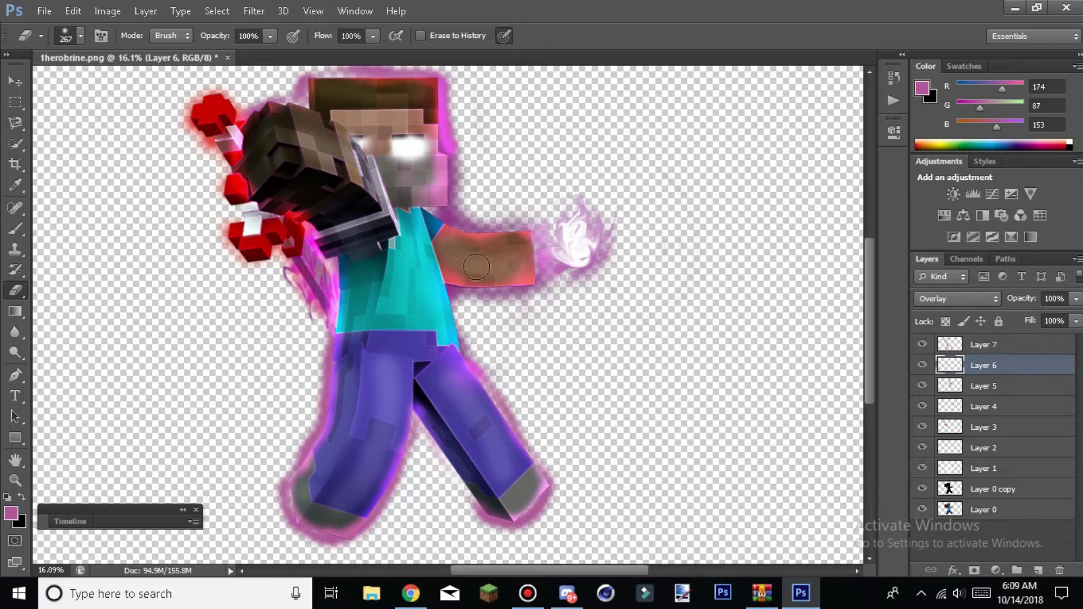
pyautogui.click(968, 389)
pyautogui.hotkey('ctrl', 'alt', 'z')
pyautogui.hotkey('ctrl', 'alt', 'z')
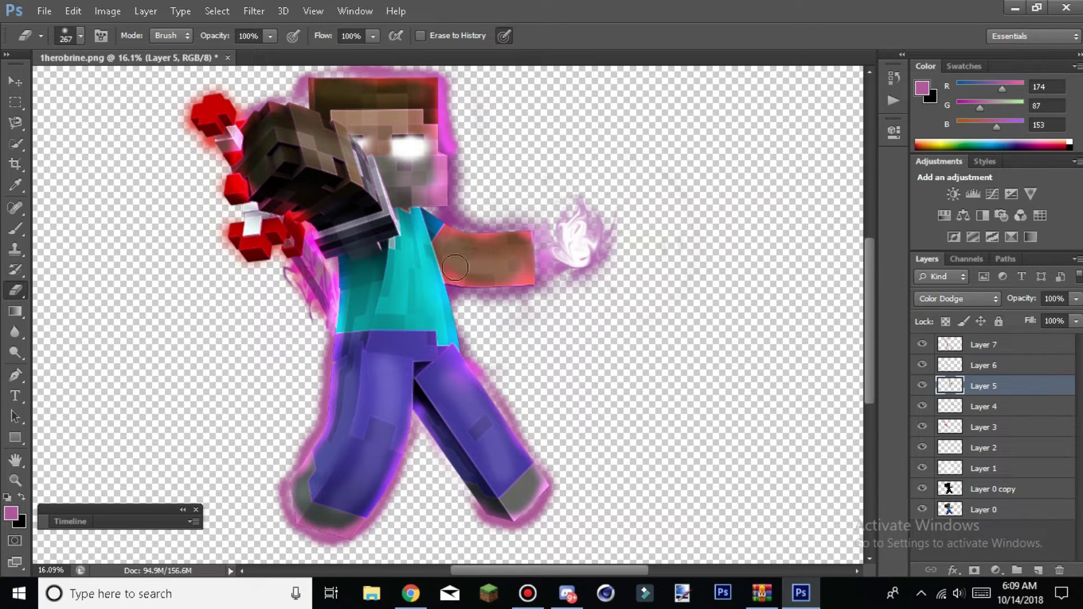
# Brush extra red glow (RGB 228, 63, 58), sampled from the weapon, around the weapon's upper red tip on Layer 6
pyautogui.scroll(-2, 226, 314)
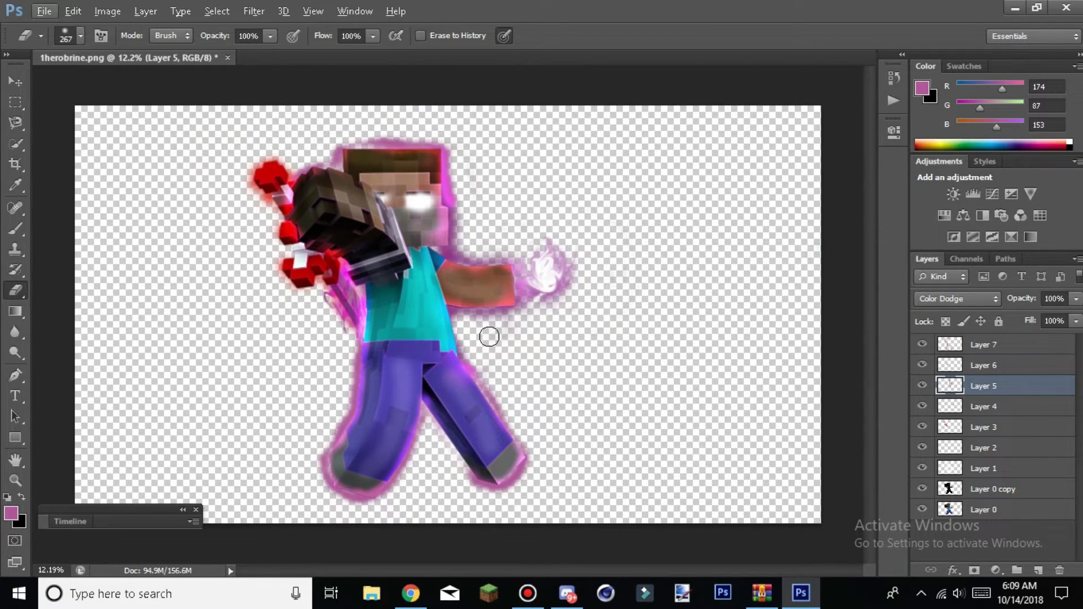
pyautogui.click(16, 229)
pyautogui.click(993, 345)
pyautogui.click(992, 361)
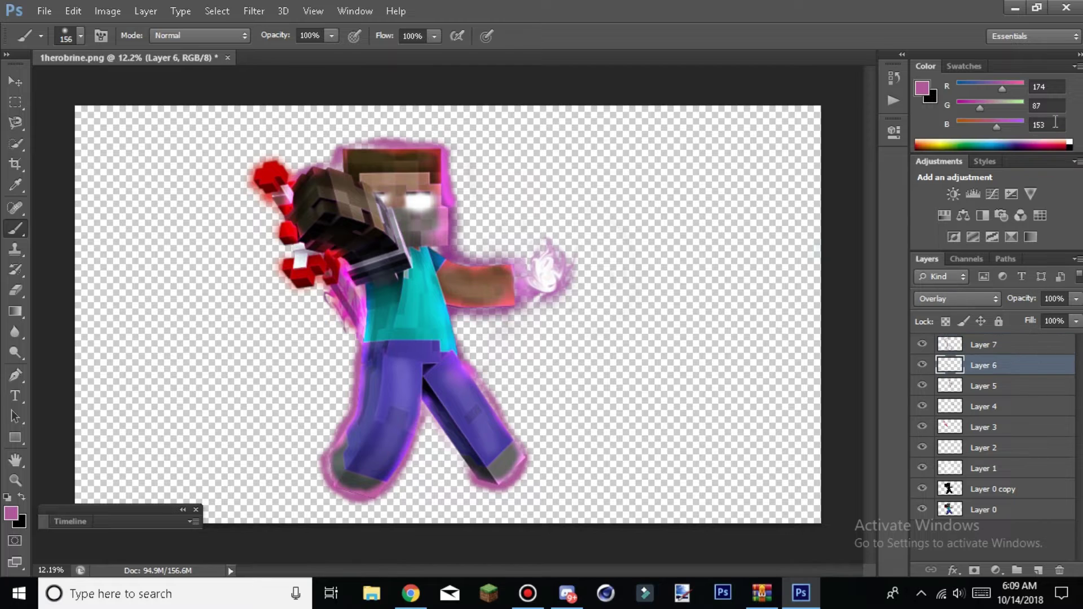
pyautogui.keyDown('alt'); pyautogui.click(286, 271); pyautogui.keyUp('alt')
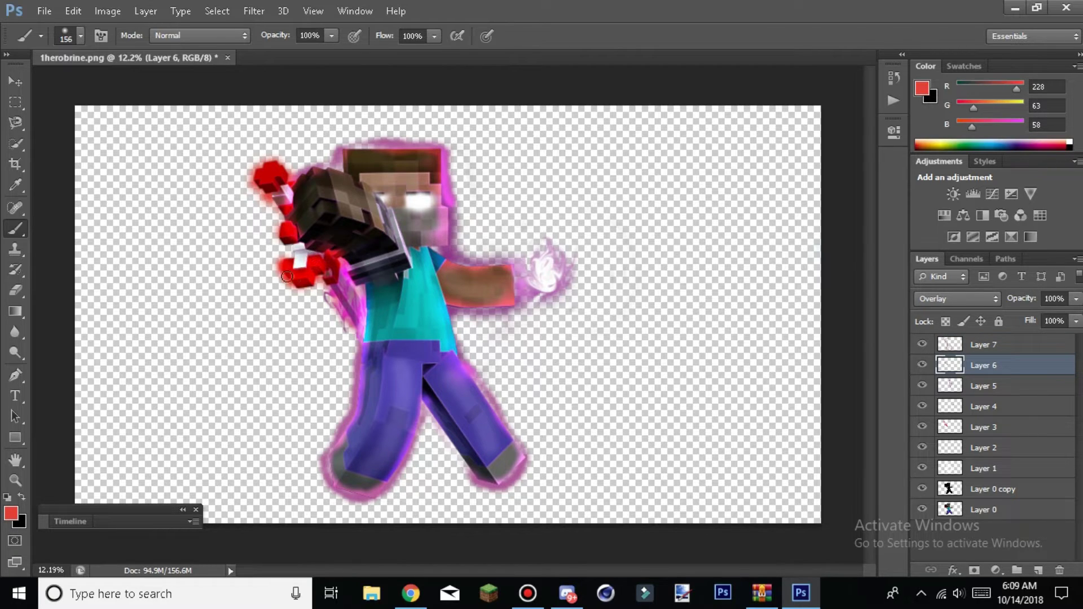
pyautogui.moveTo(279, 175); pyautogui.dragTo(259, 172)
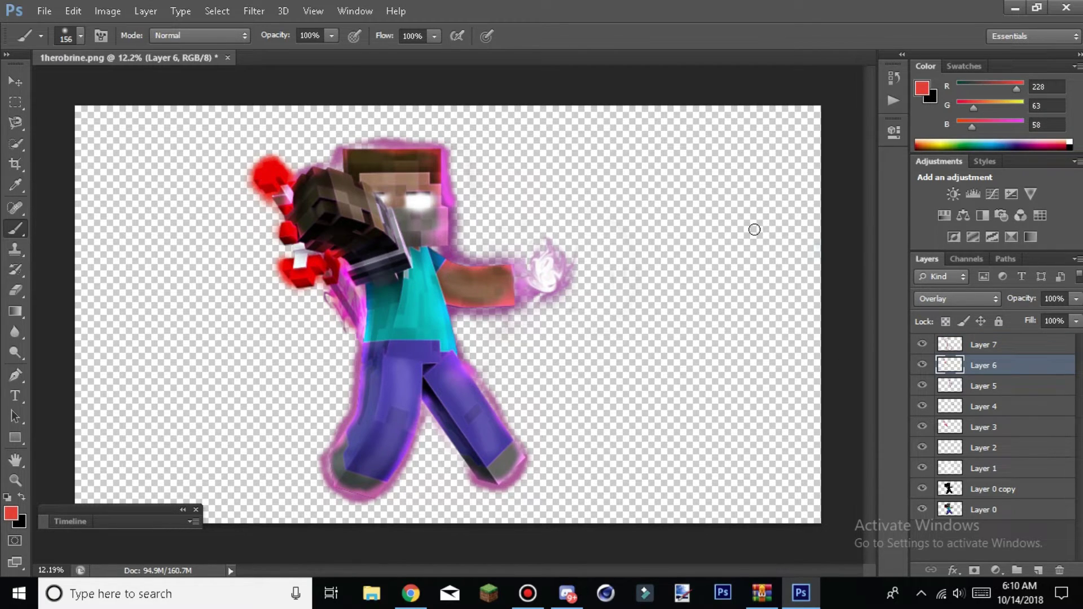
# Save a copy of the finished render as Herobrine.png in PNG format in the Pictures folder
pyautogui.click(44, 11)
pyautogui.click(135, 200)
pyautogui.press('BackSpace')
pyautogui.write('Heero')
pyautogui.press('BackSpace')
pyautogui.press('BackSpace')
pyautogui.press('BackSpace')
pyautogui.write('r')
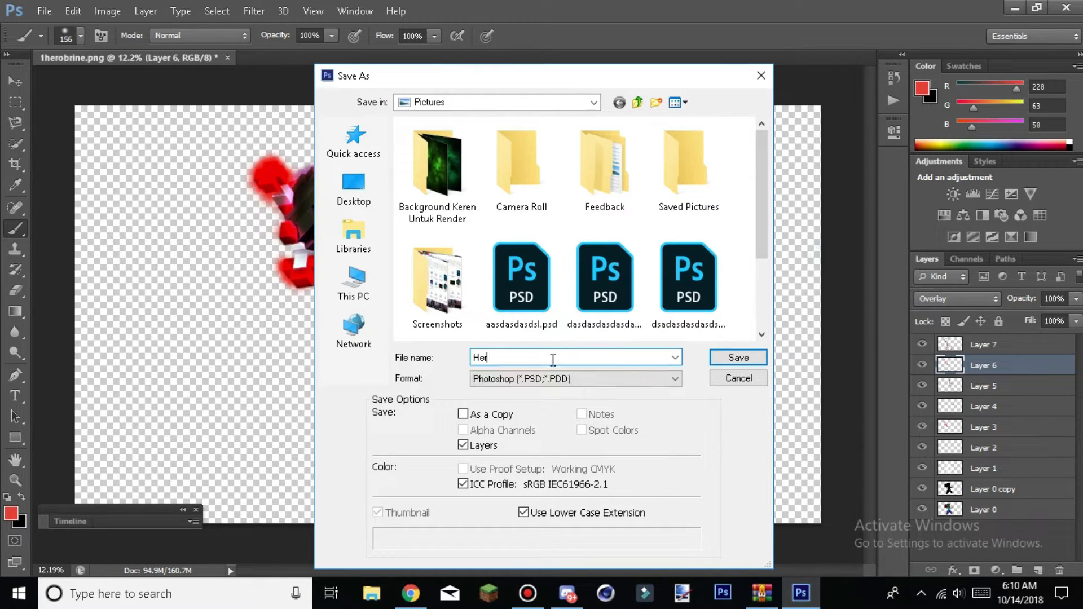
pyautogui.write('obrine')
pyautogui.click(555, 378)
pyautogui.click(529, 323)
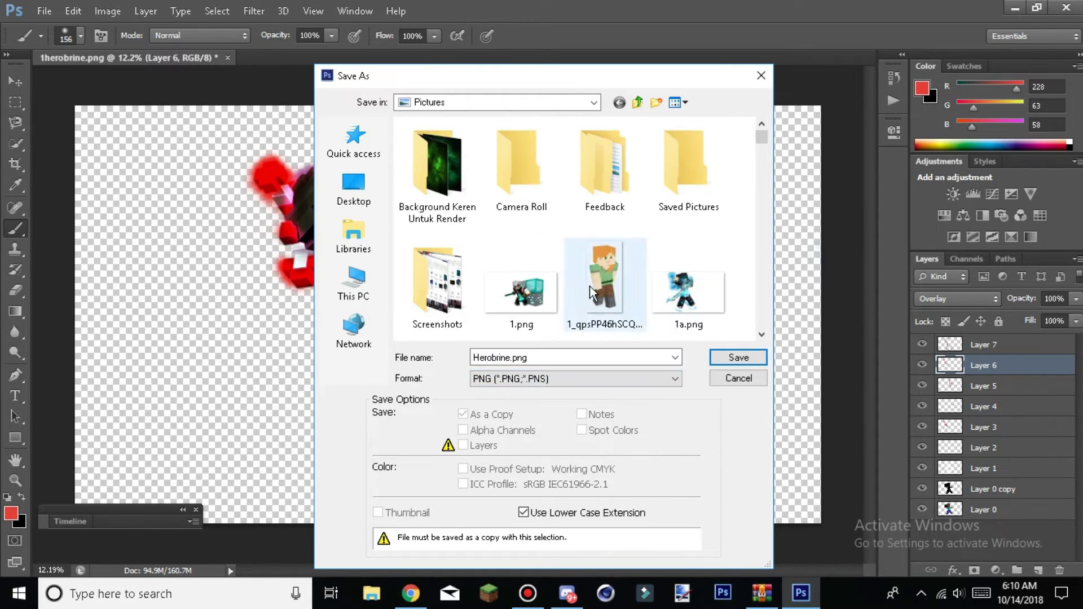
pyautogui.press('Return')
pyautogui.click(611, 185)
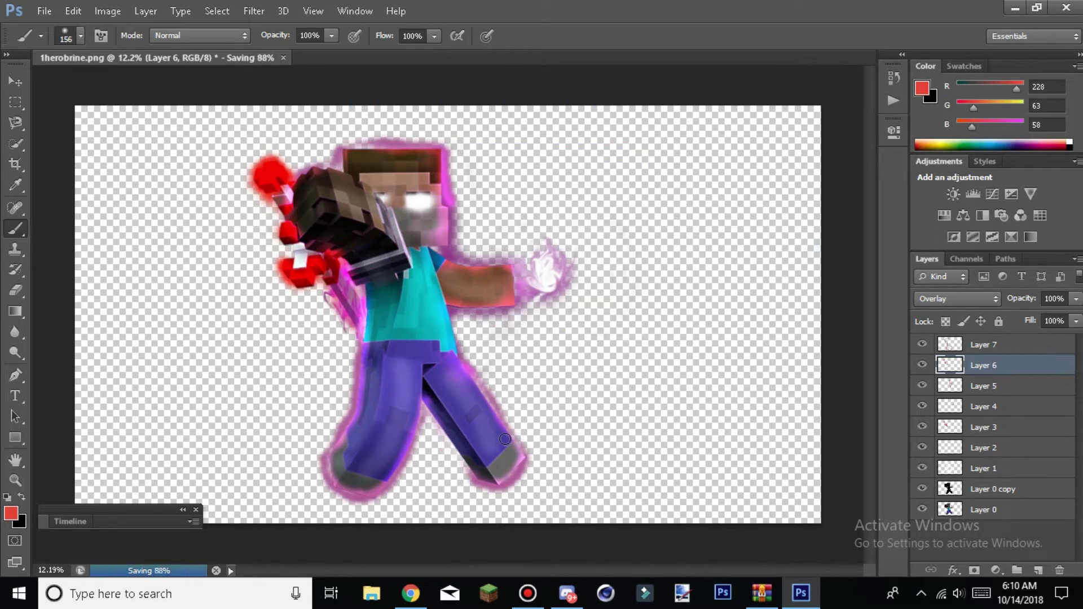